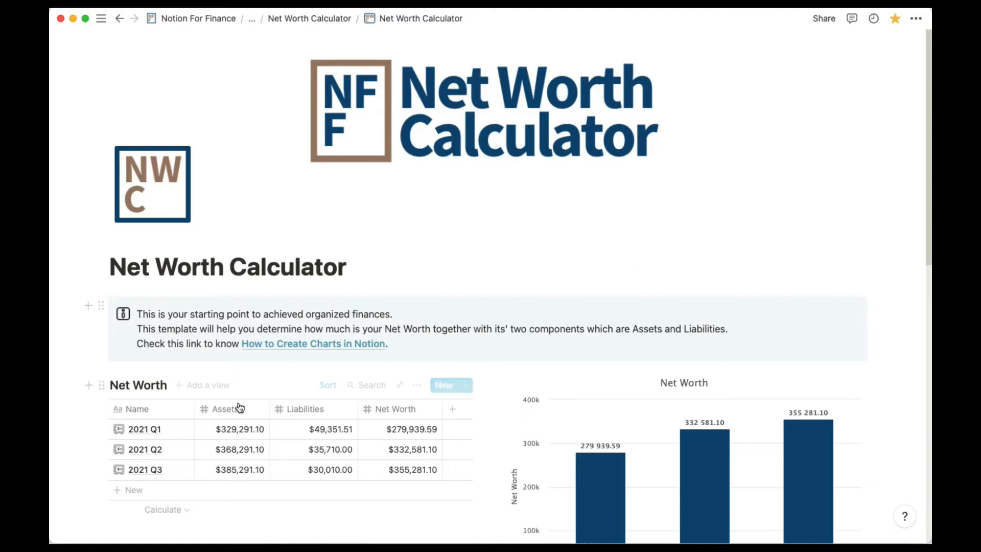
Review the Net Worth table and the Net Worth, Assets and Liabilities charts on the Net Worth Calculator page
scroll(291, 424, down, 8)
scroll(333, 396, up, 1)
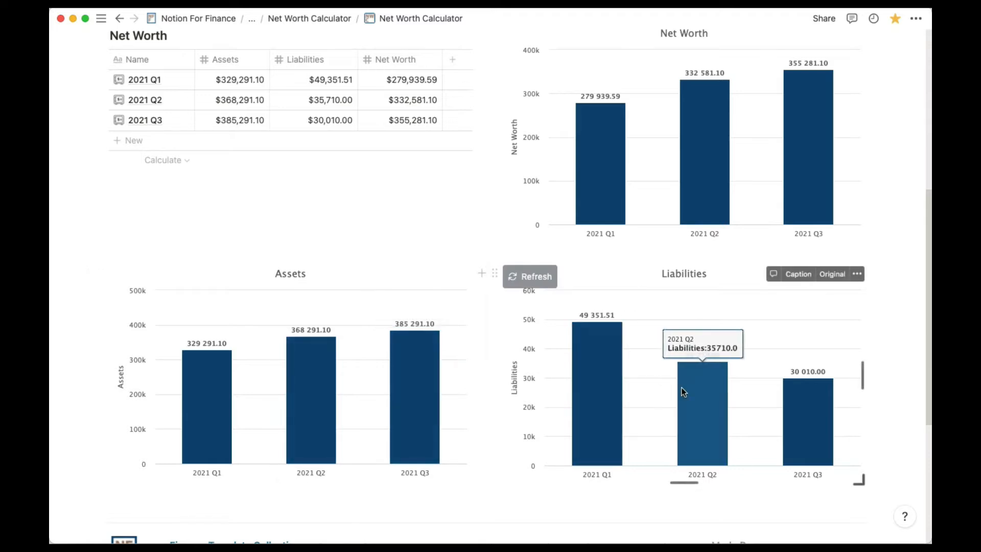
scroll(677, 387, up, 1)
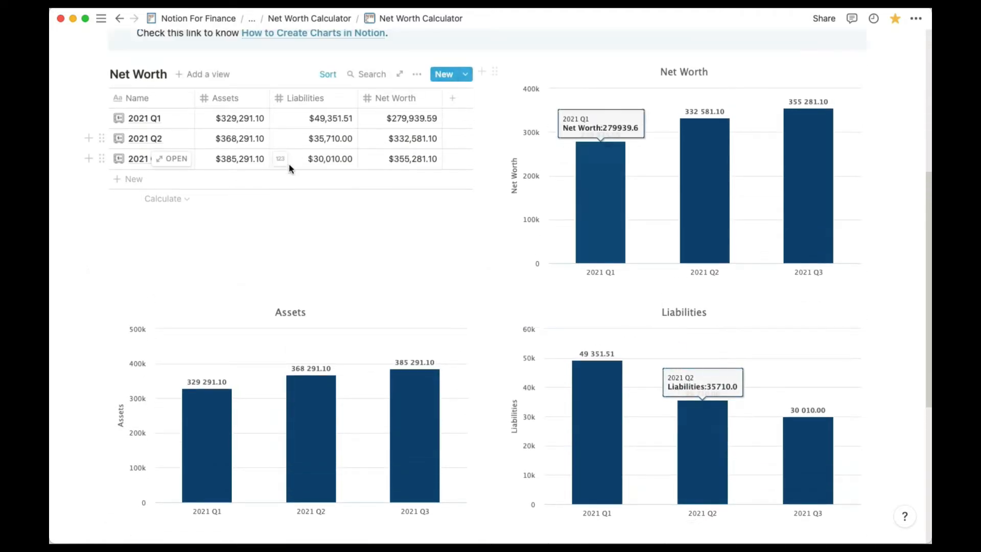
scroll(397, 276, up, 2)
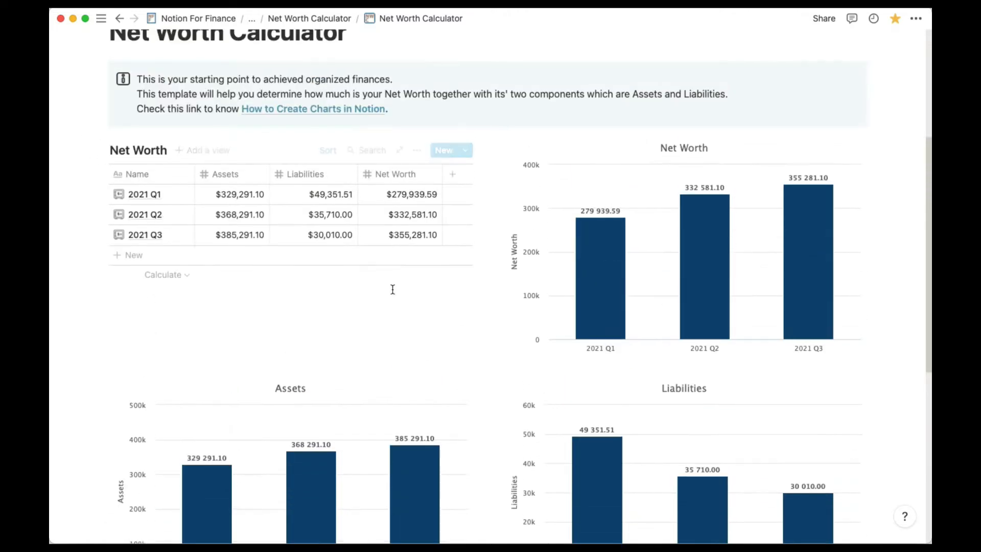
scroll(392, 286, up, 1)
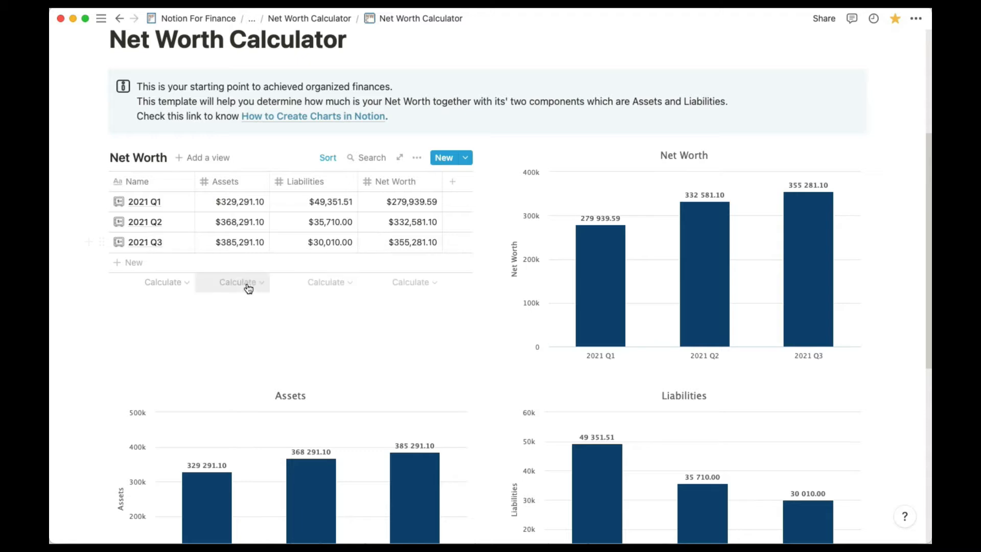
scroll(246, 285, up, 3)
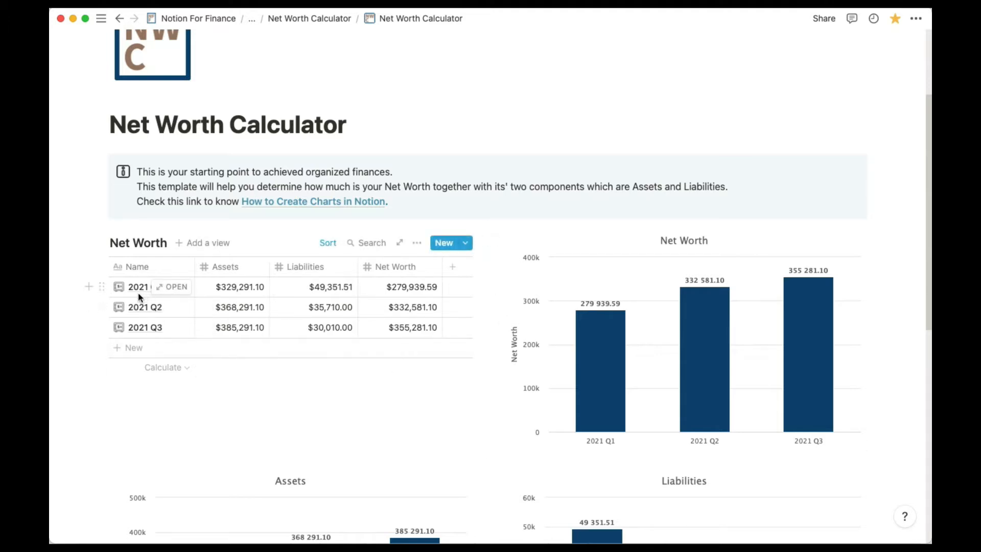
Open the 2021 Q1 record as a full page and review its Net Worth, Assets and Liabilities summary cards
click(180, 287)
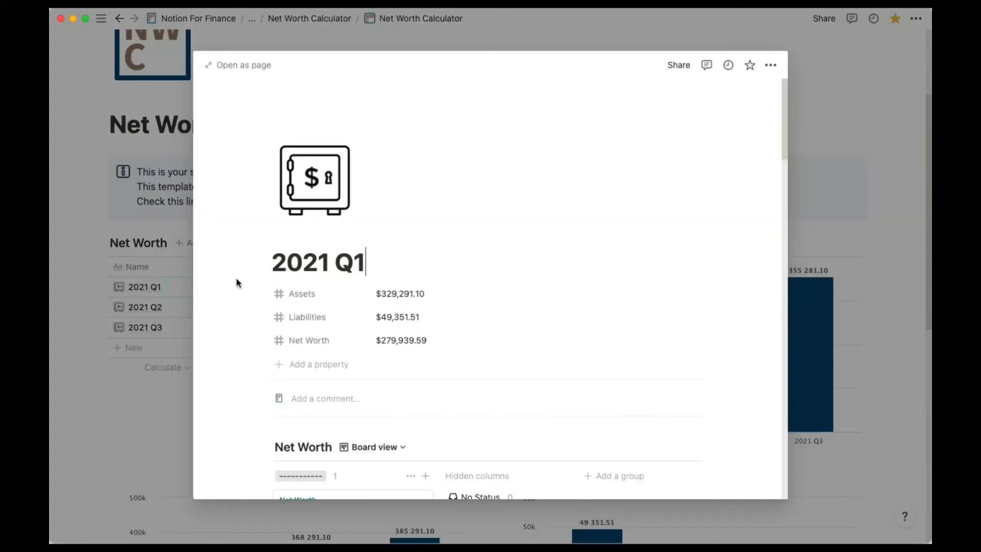
click(248, 72)
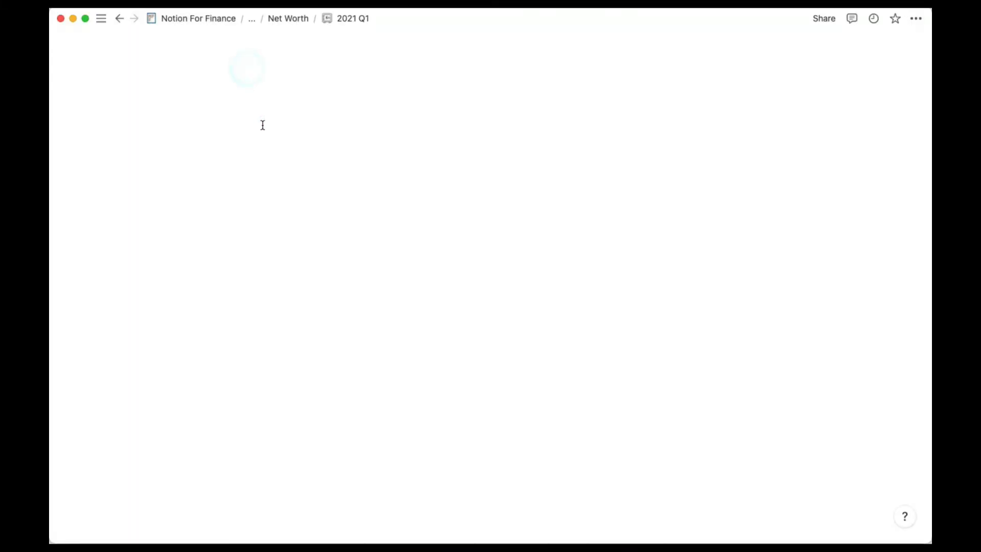
scroll(394, 300, down, 5)
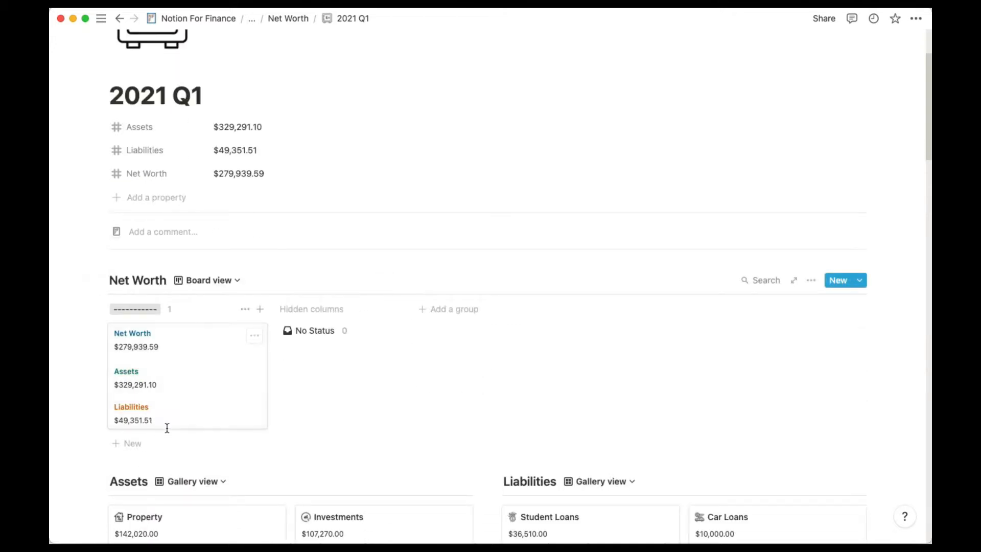
scroll(169, 425, down, 1)
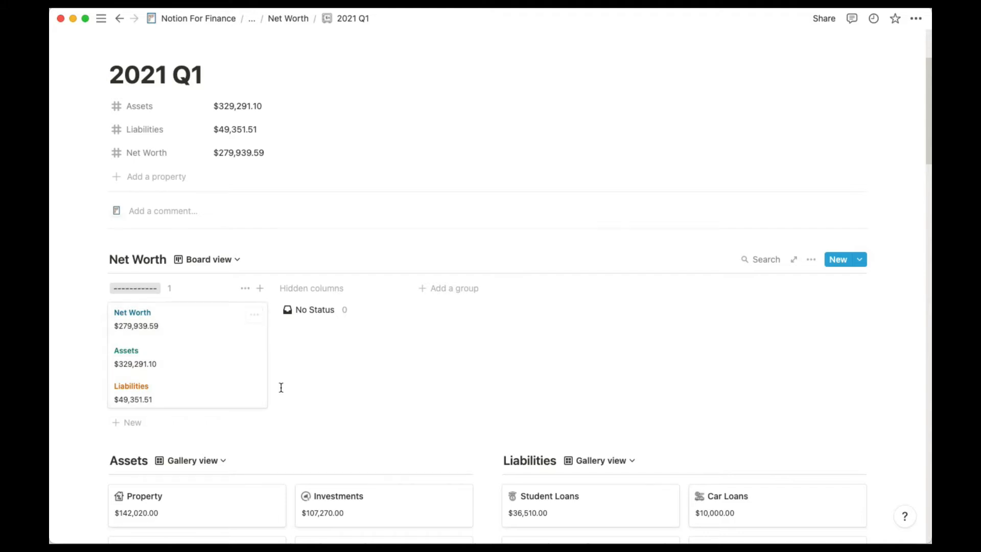
scroll(317, 404, down, 3)
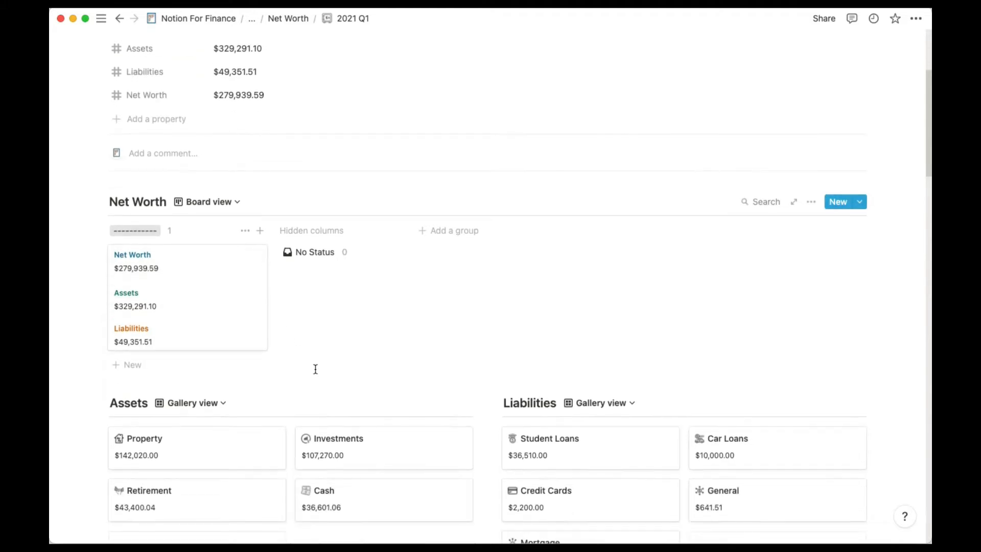
scroll(315, 368, down, 4)
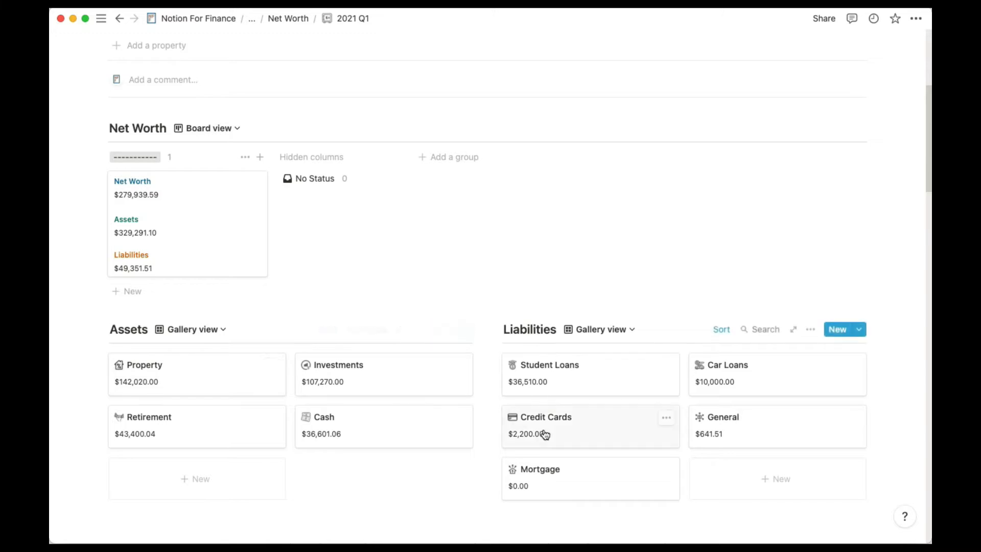
scroll(278, 370, down, 4)
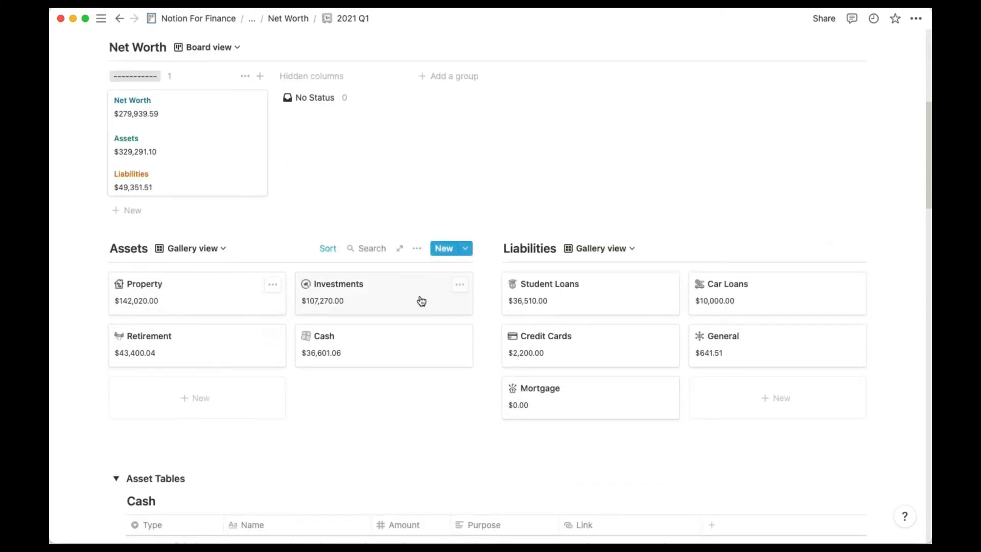
Examine the Cash, Investments, Property and Retirement tables in the Asset Tables section of the 2021 Q1 page
scroll(278, 332, down, 6)
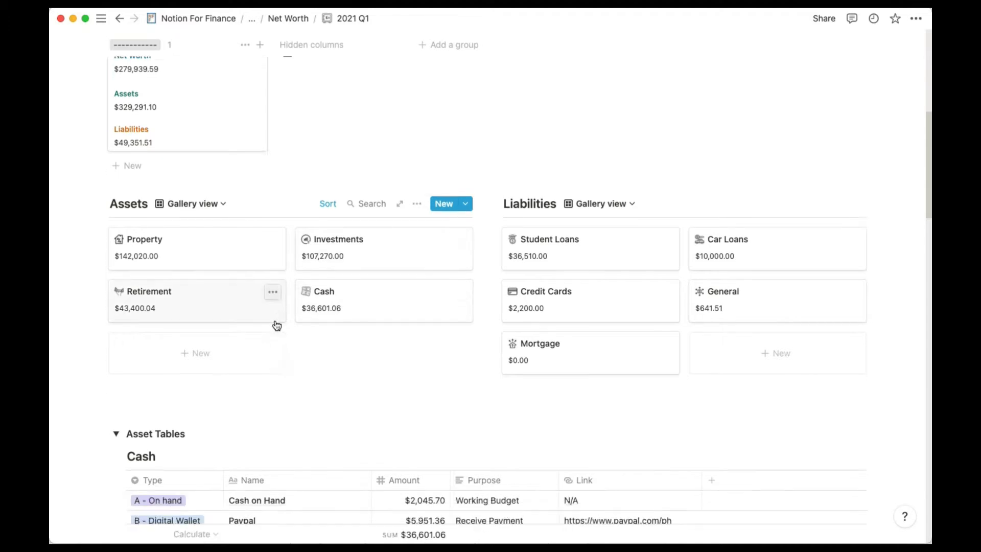
scroll(275, 320, down, 2)
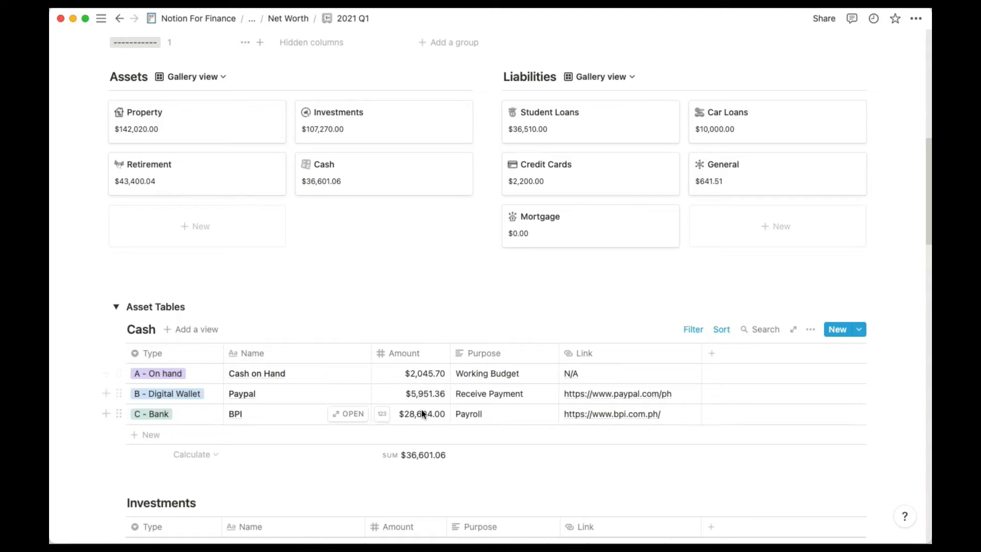
scroll(422, 419, down, 2)
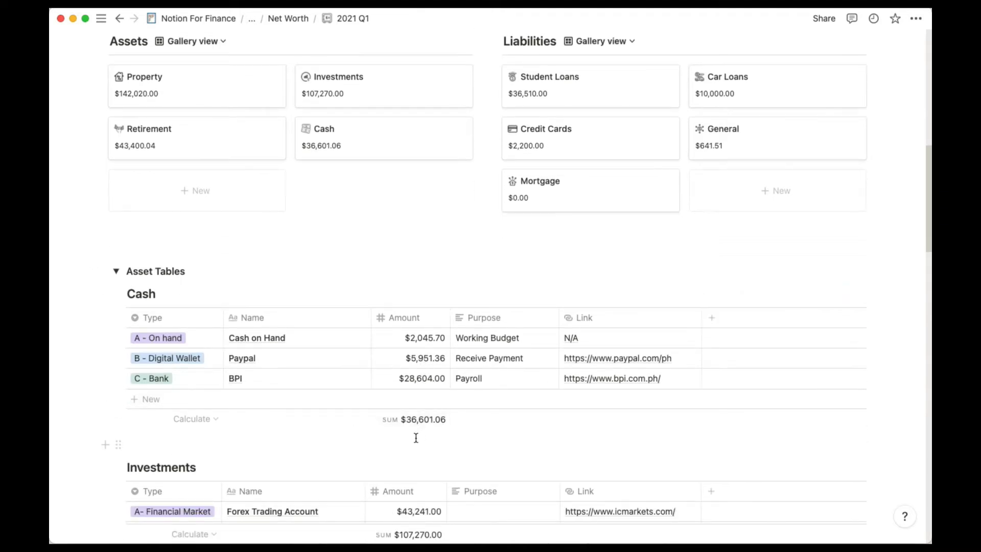
scroll(412, 434, down, 3)
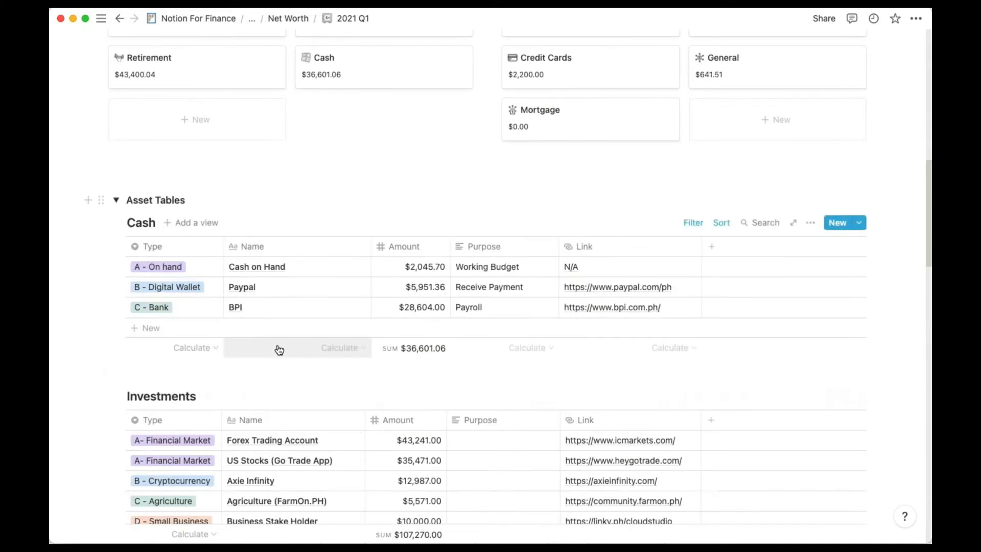
scroll(278, 347, up, 4)
scroll(310, 369, down, 4)
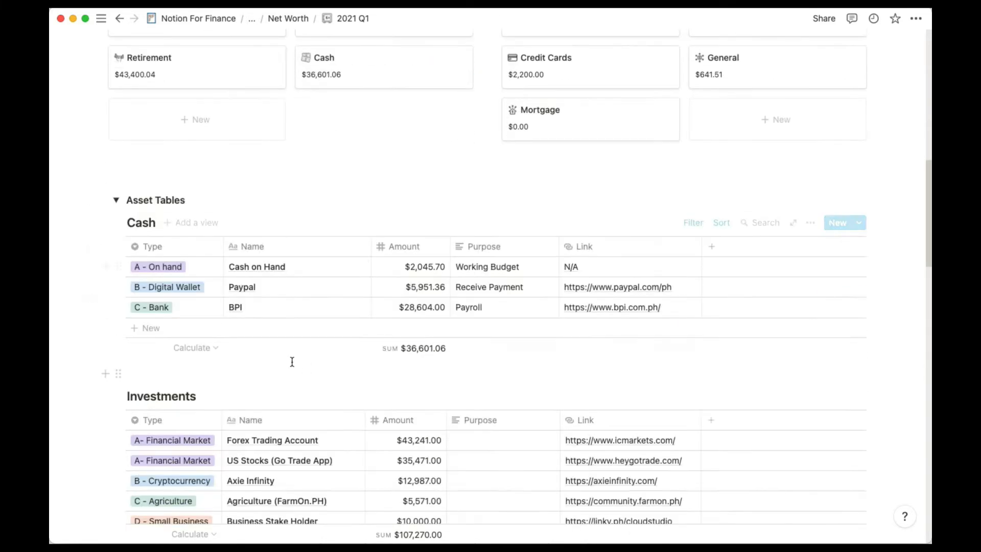
scroll(274, 391, down, 4)
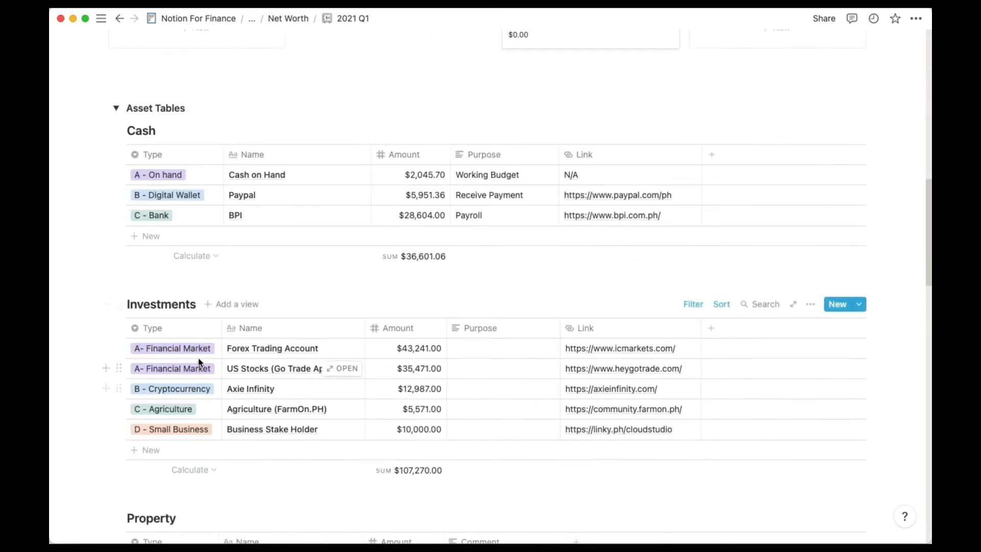
scroll(266, 398, down, 6)
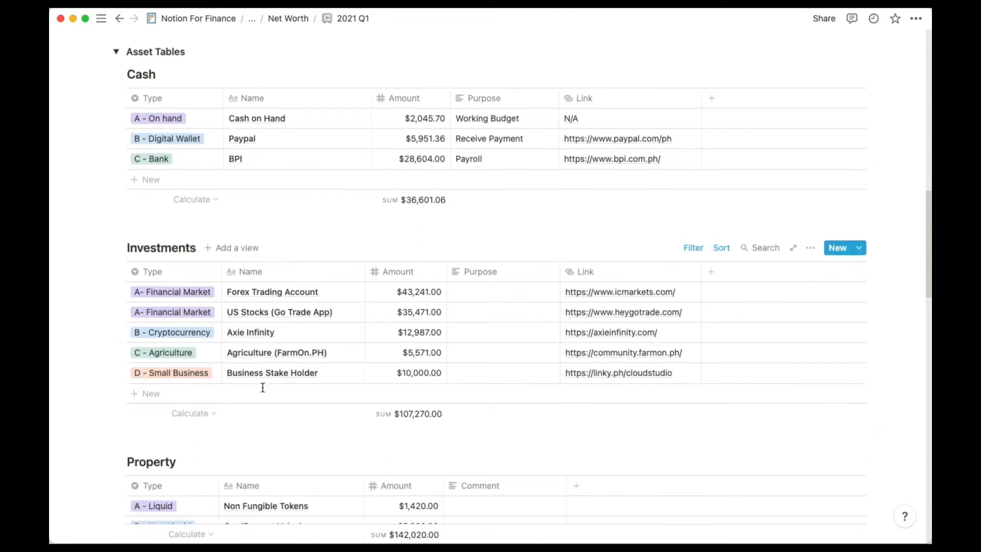
scroll(256, 398, down, 10)
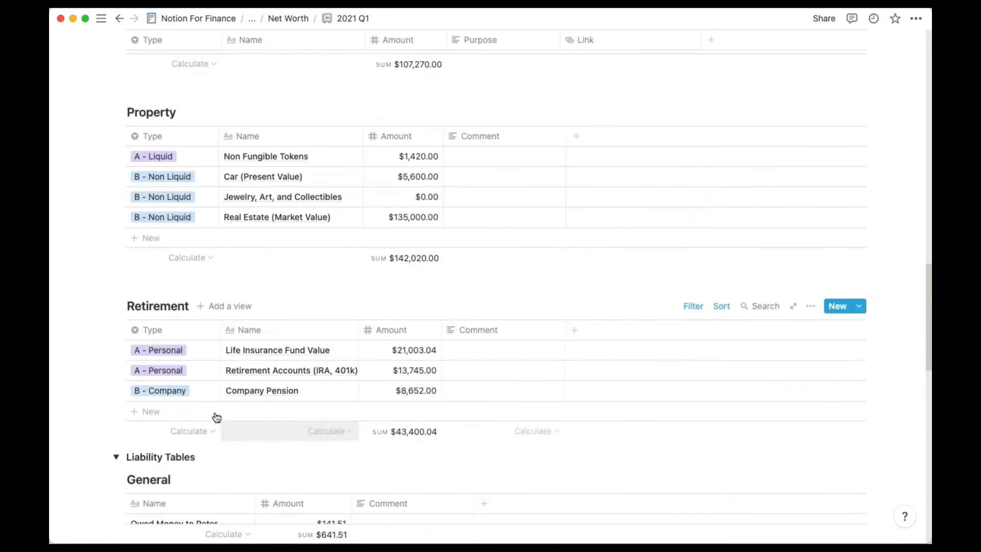
scroll(247, 420, down, 1)
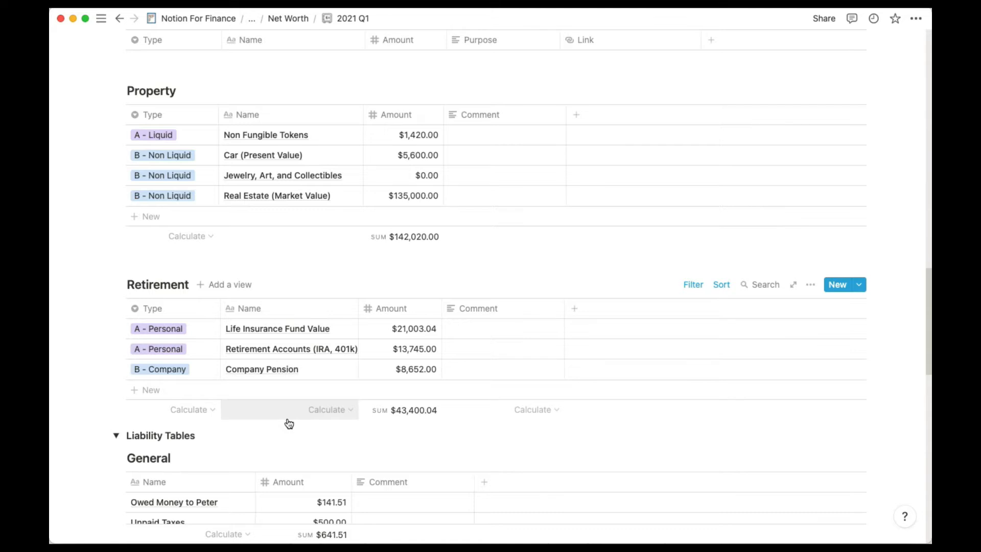
Examine the General, Mortgage, Car Loans, Student Loan and Credit Cards tables in the Liability Tables section
scroll(287, 419, down, 3)
scroll(344, 457, down, 3)
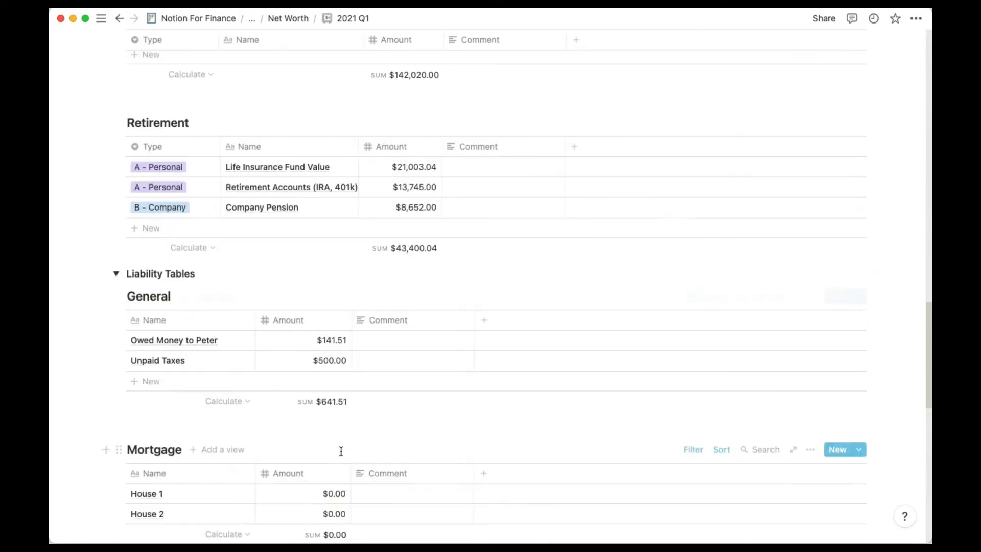
scroll(341, 453, down, 4)
scroll(291, 429, down, 1)
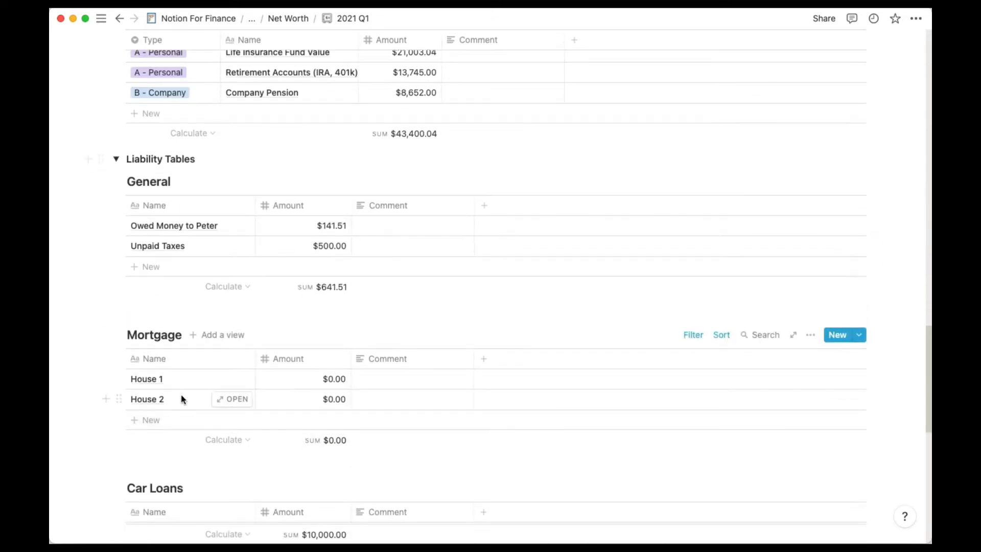
scroll(312, 443, down, 7)
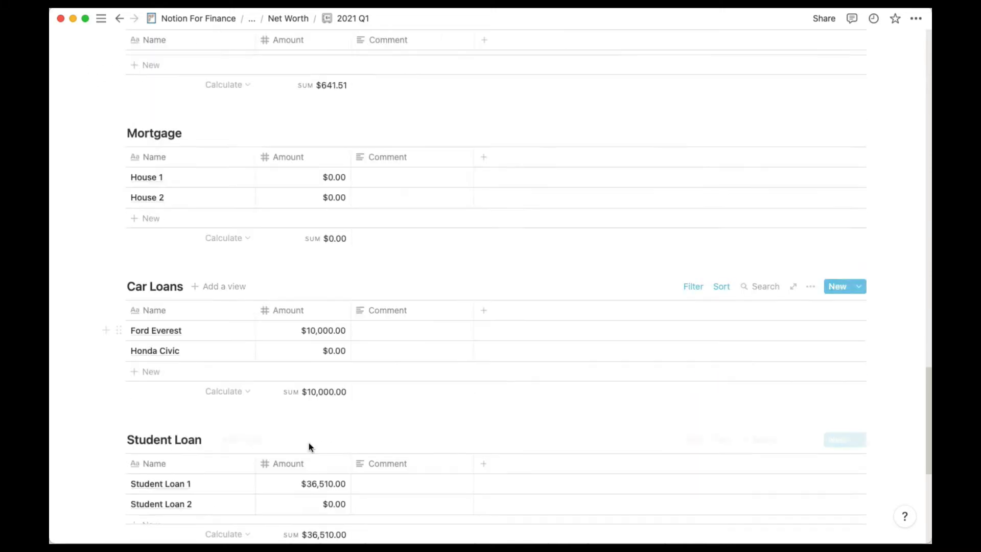
scroll(309, 444, down, 8)
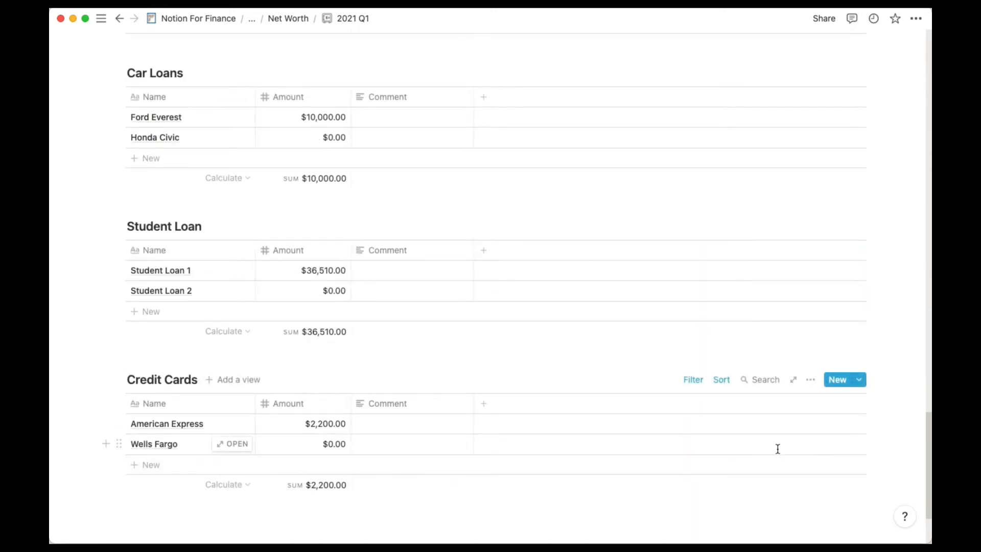
Go back to the summary cards of the 2021 Q1 page and review the asset and liability categories
drag(928, 460, 928, 174)
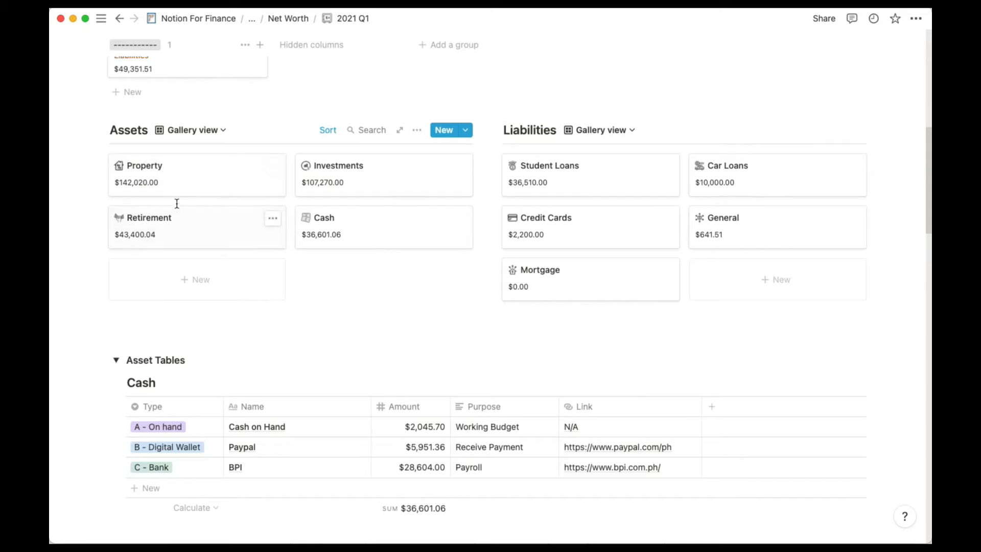
scroll(252, 286, up, 5)
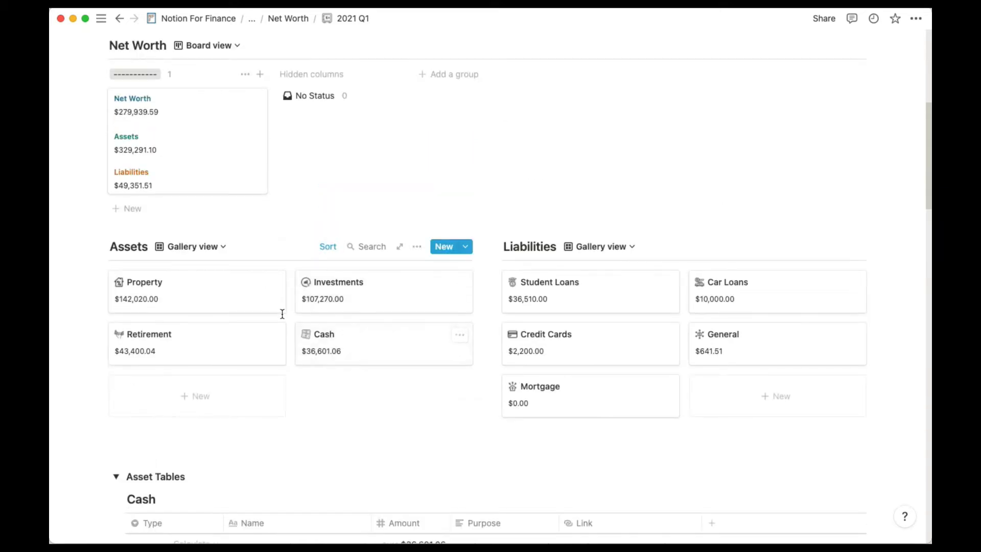
scroll(562, 357, up, 1)
scroll(563, 364, up, 1)
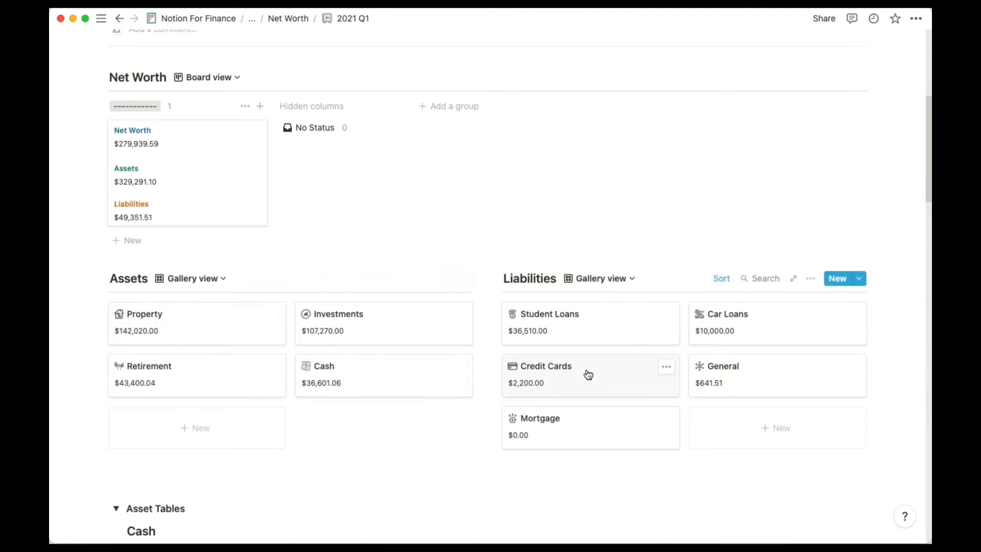
scroll(496, 319, up, 3)
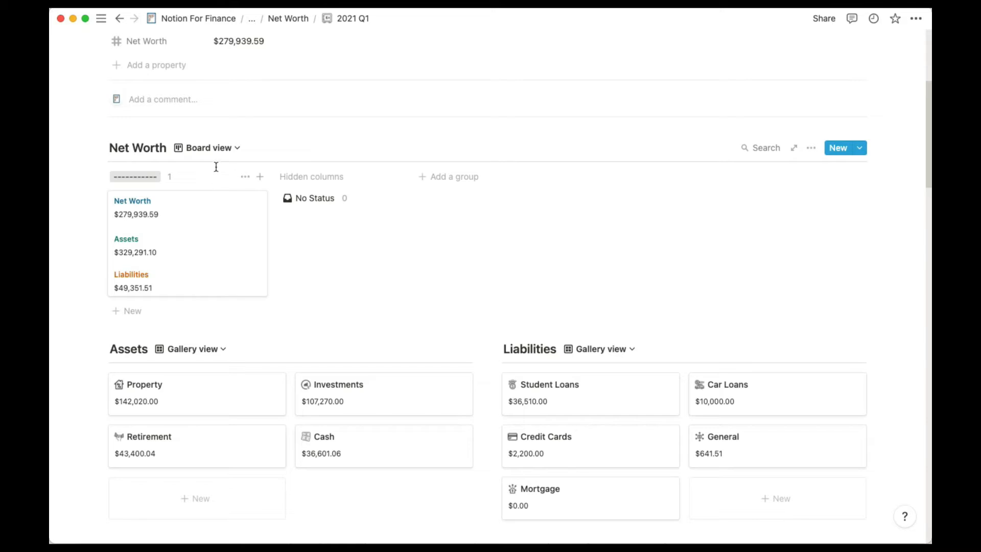
Switch the 2021 Q1 page's Net Worth summary to Table view and copy its Assets, Liabilities and Net Worth values
click(226, 148)
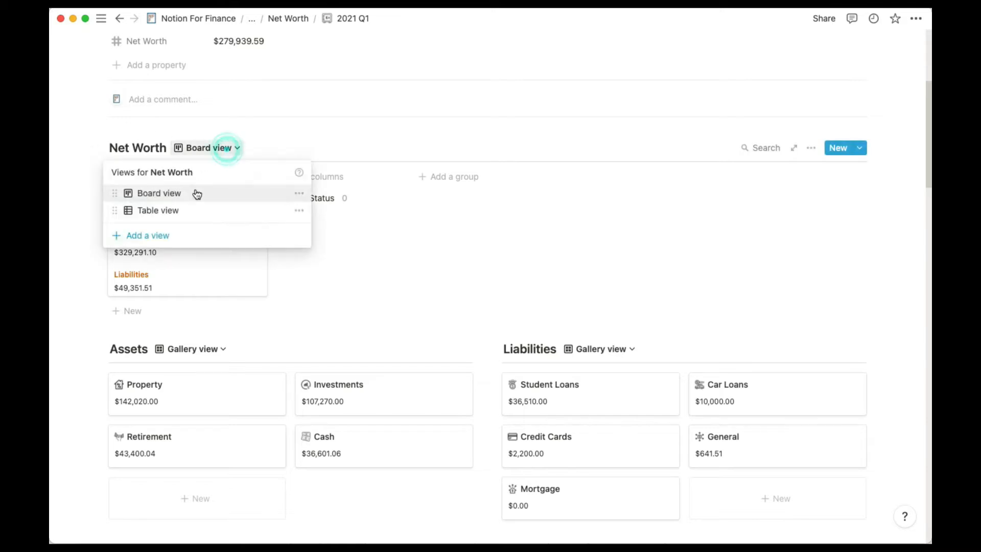
click(189, 209)
scroll(265, 226, up, 6)
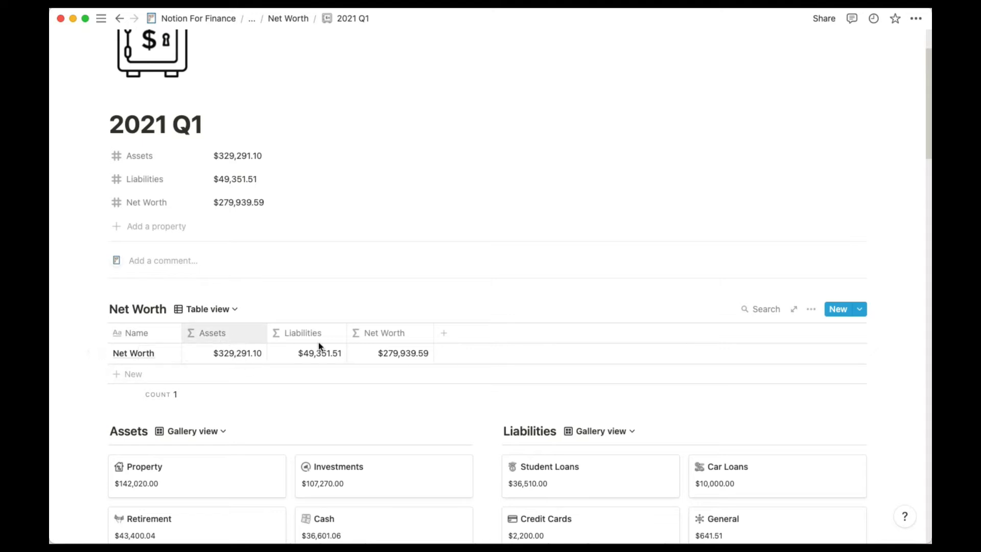
drag(219, 357, 382, 354)
key(super+c)
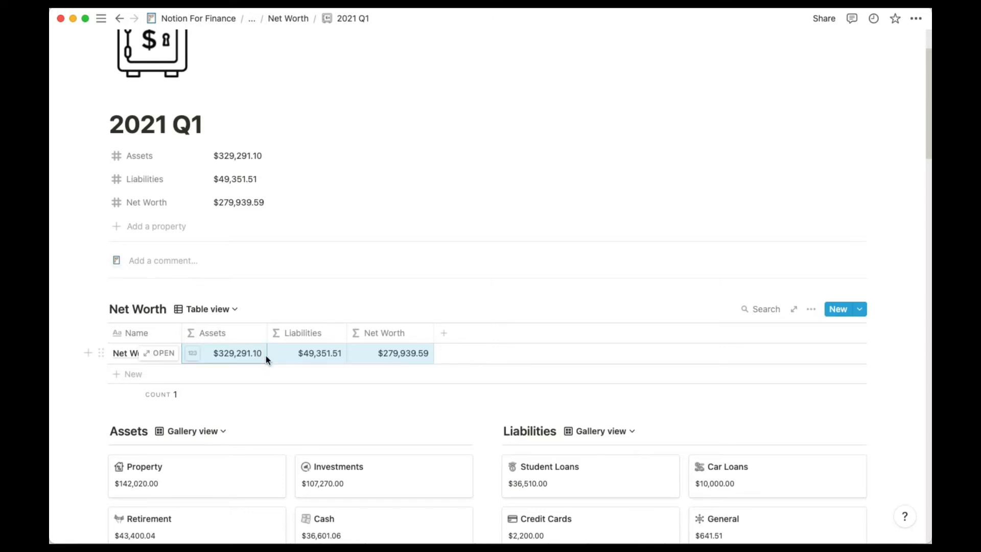
Return to the main Net Worth Calculator page and bring its Net Worth table into view
click(252, 19)
click(250, 75)
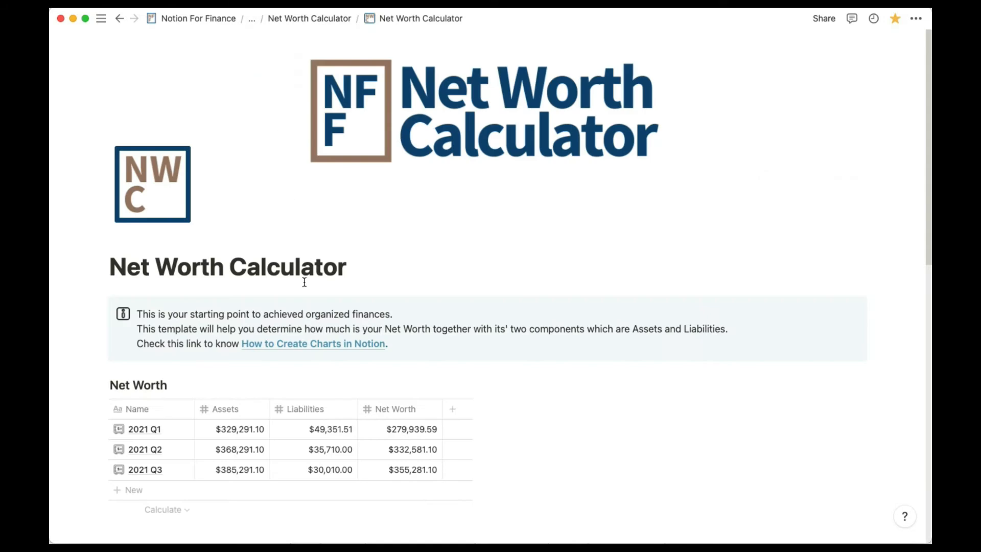
scroll(337, 346, down, 3)
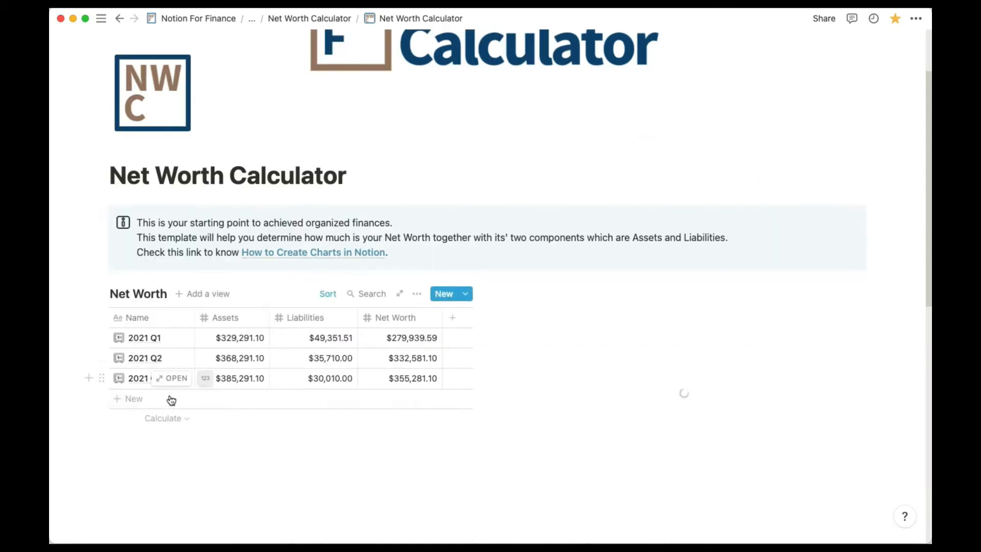
Try pasting the copied Assets, Liabilities and Net Worth values into a new row of the Net Worth table, and delete that row
click(135, 402)
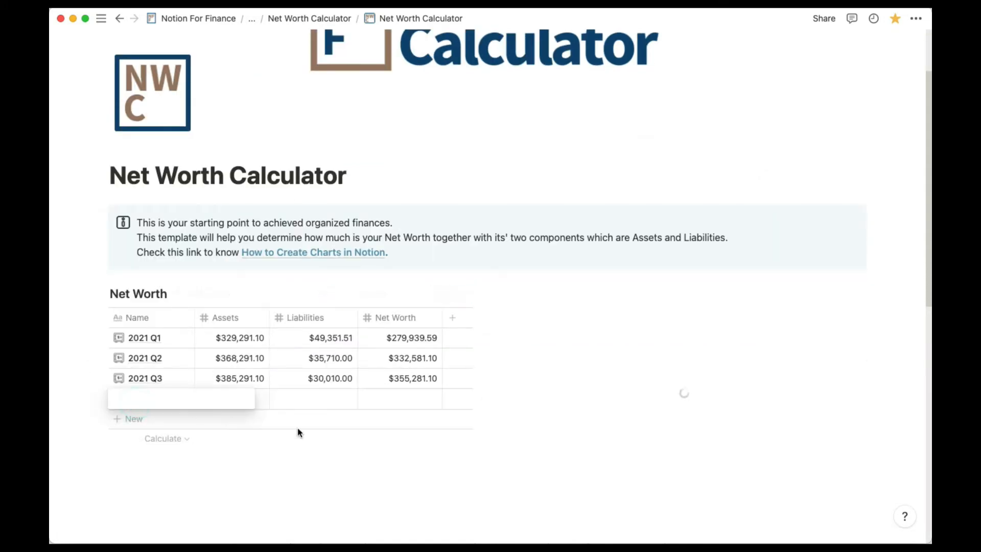
click(234, 398)
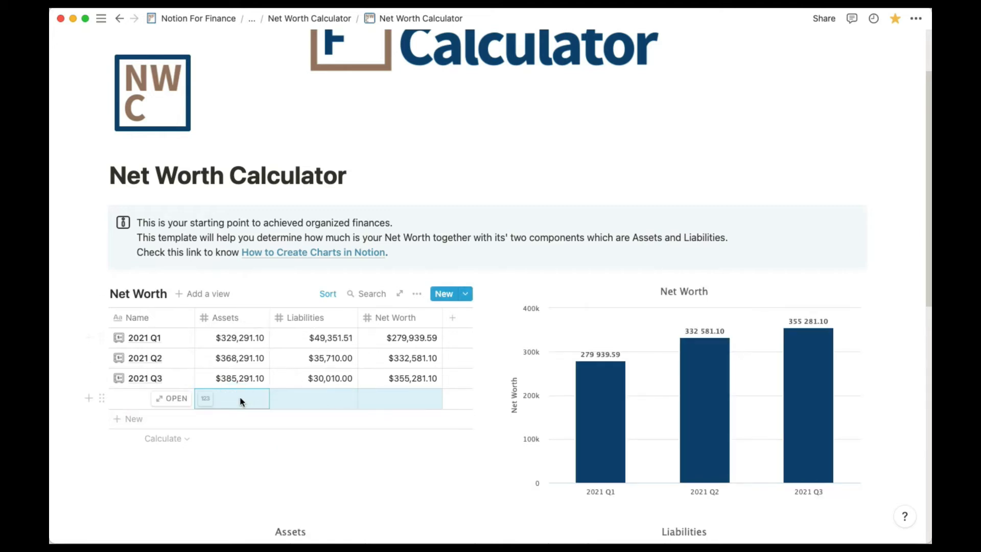
key(super+v)
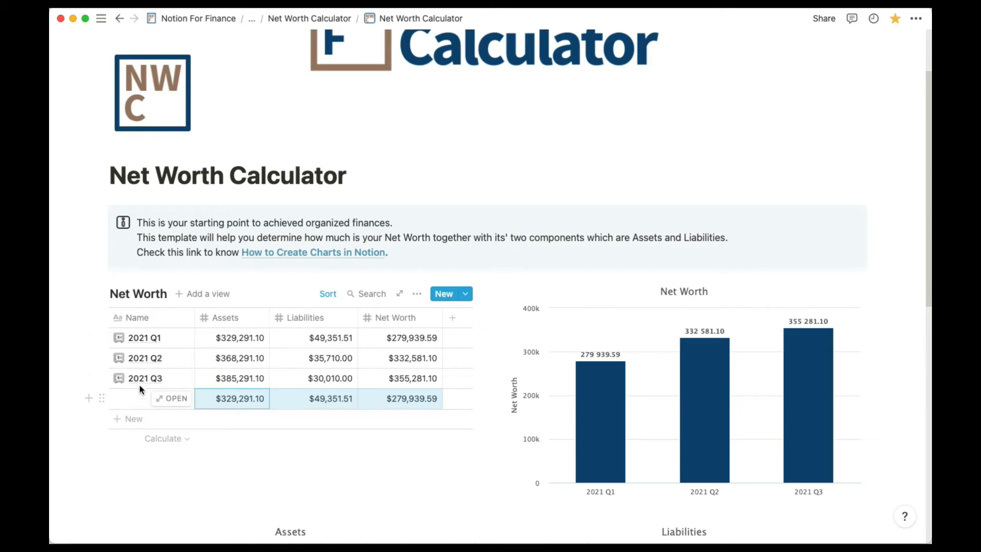
click(102, 397)
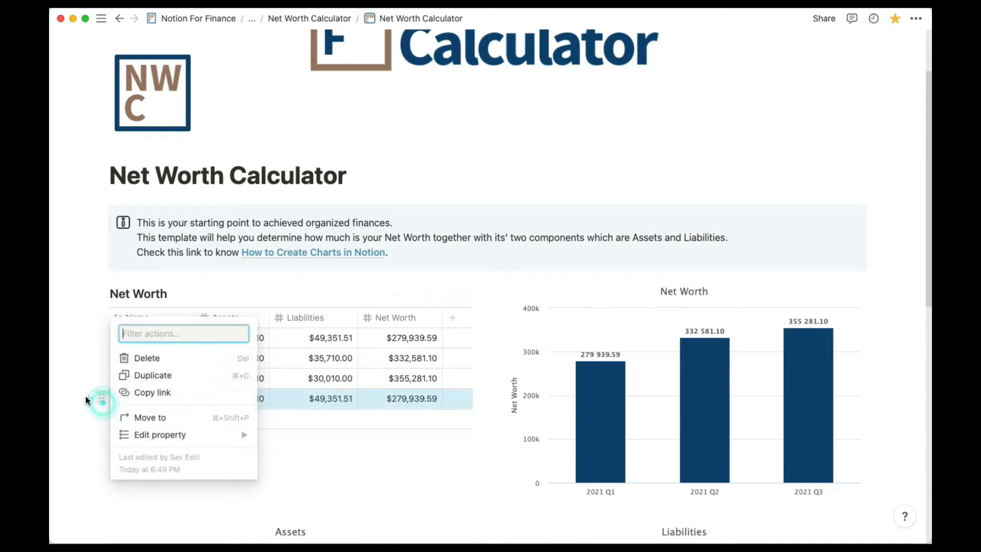
click(148, 363)
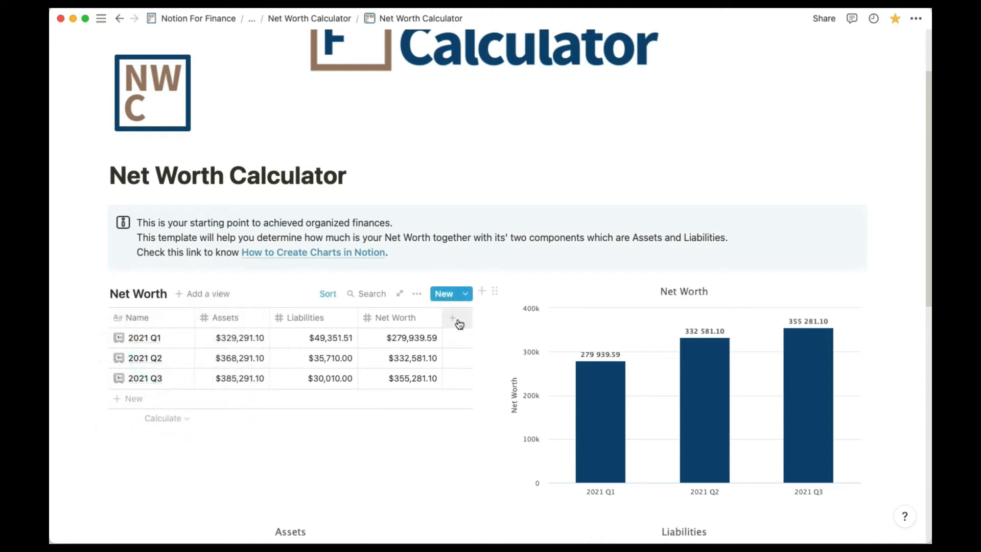
Check the templates offered for the Net Worth table and duplicate the 2021 Q3 row
click(466, 295)
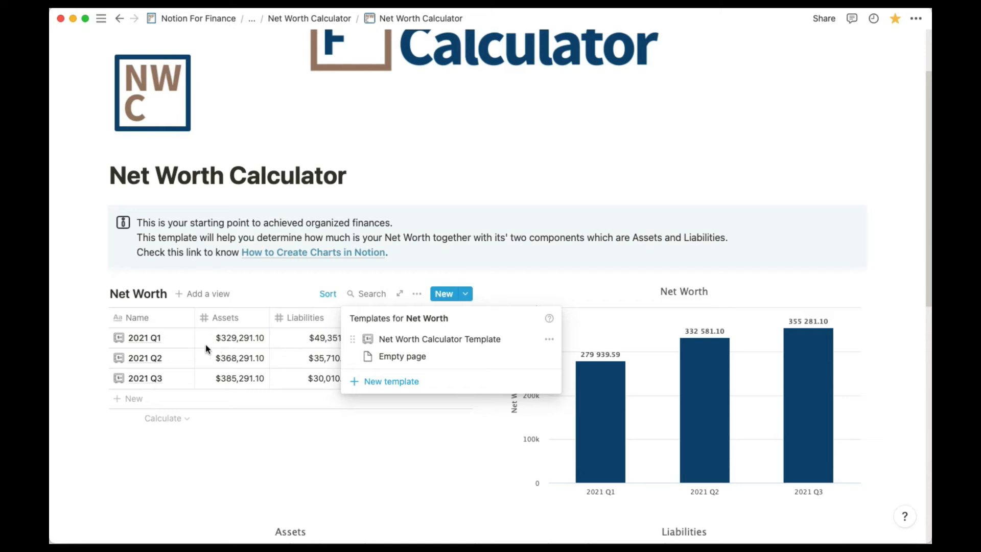
click(215, 379)
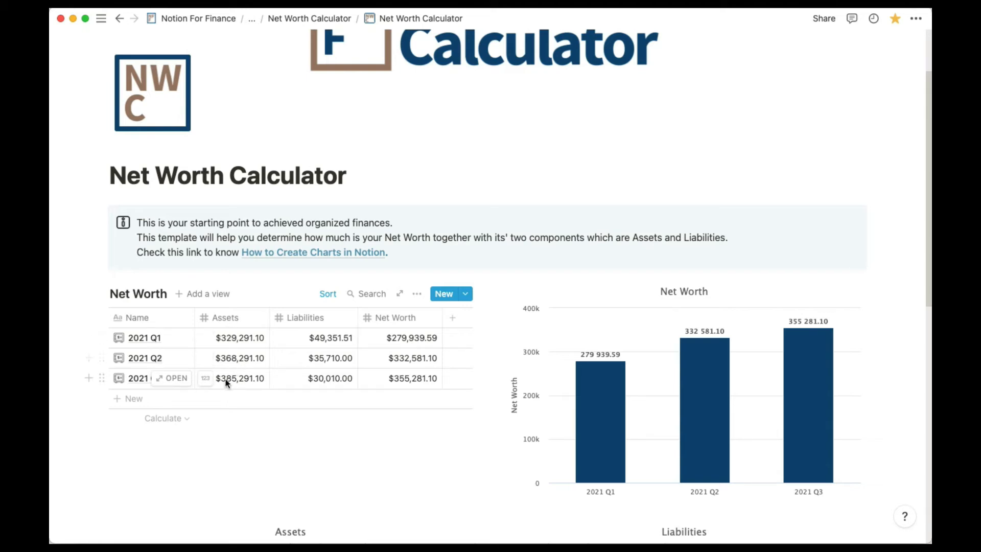
click(103, 378)
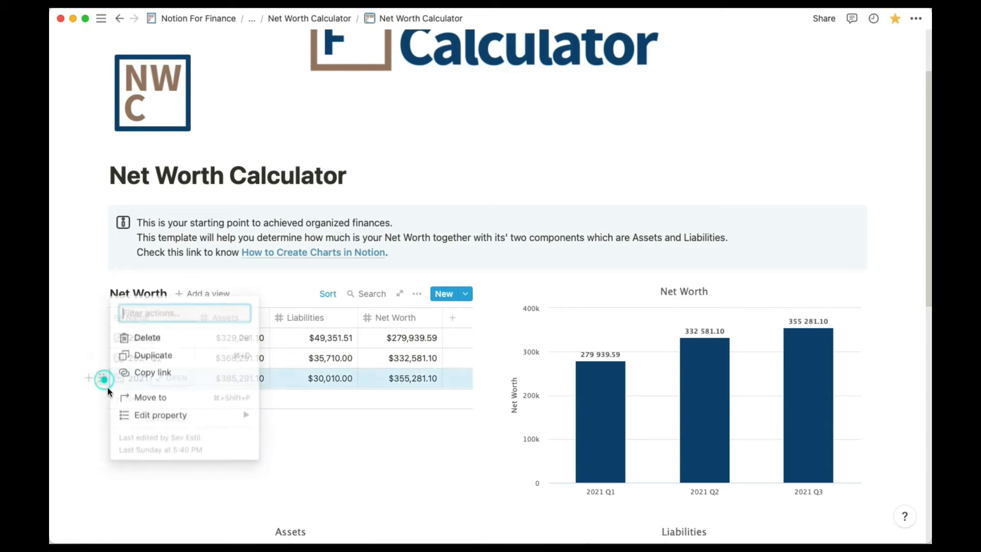
click(152, 355)
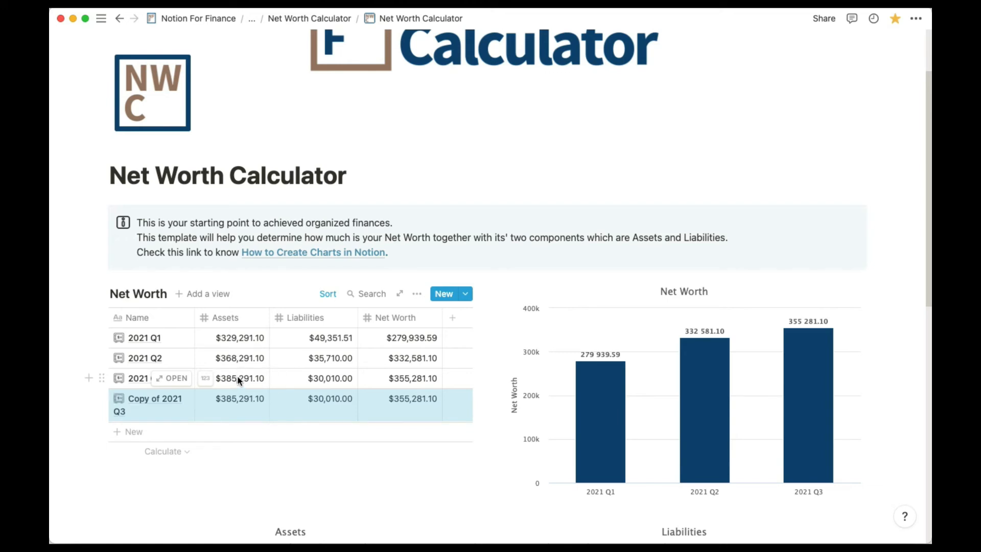
Rename the duplicated quarter row to 2021 Q4
click(140, 412)
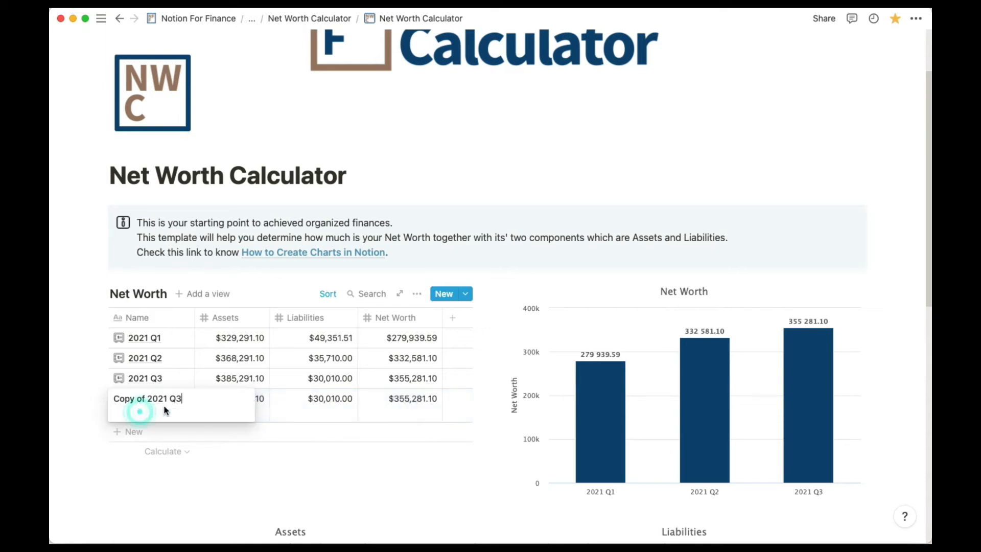
drag(186, 399, 85, 404)
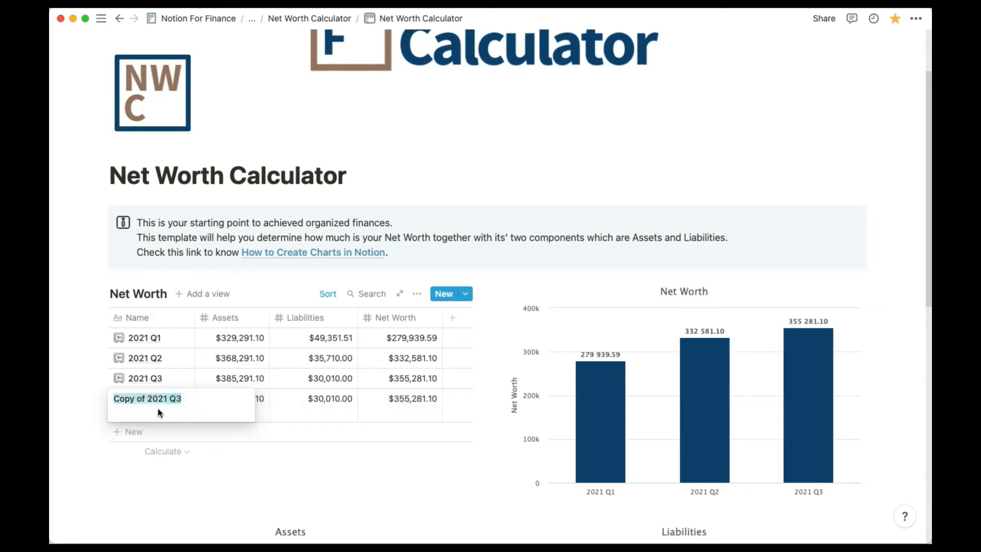
drag(147, 399, 92, 401)
key(BackSpace)
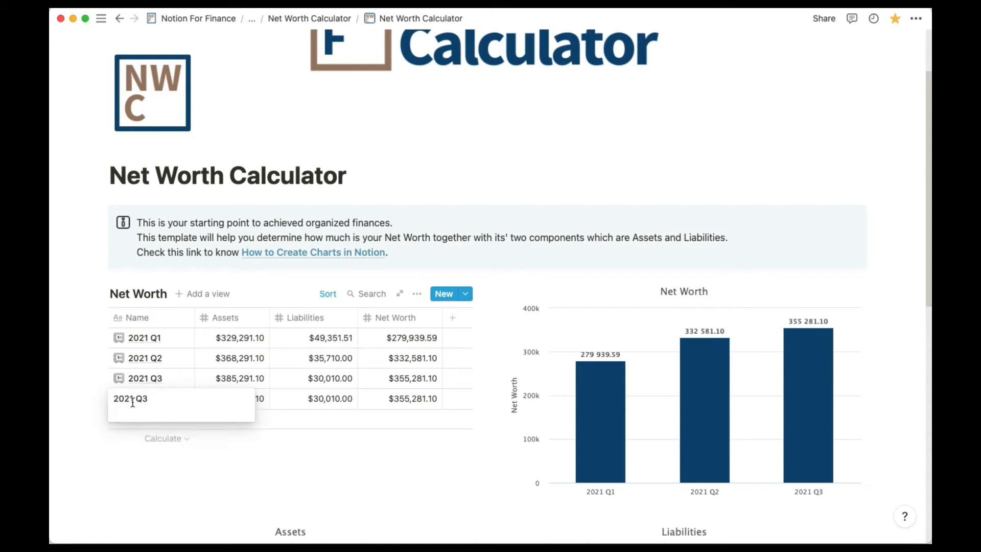
double_click(141, 400)
text(Q4)
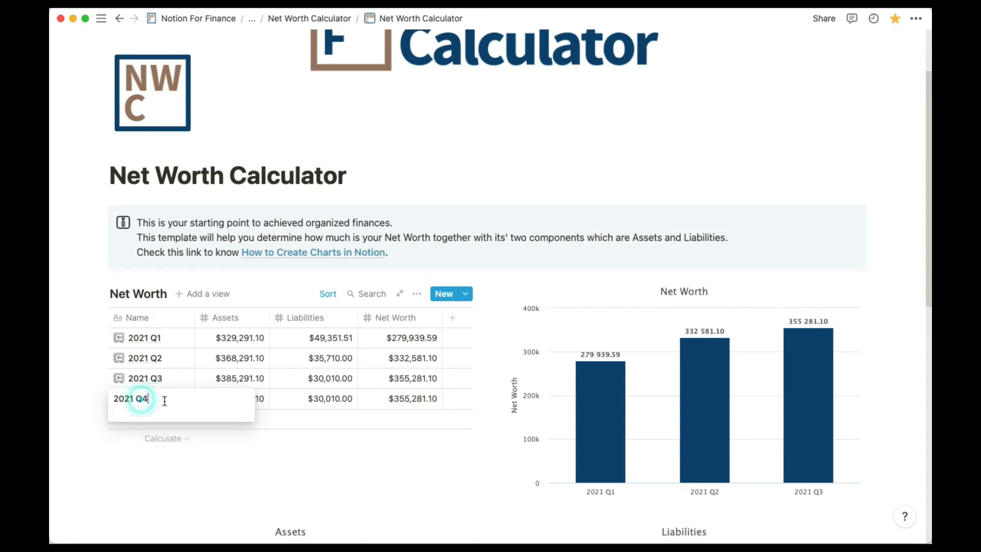
click(175, 379)
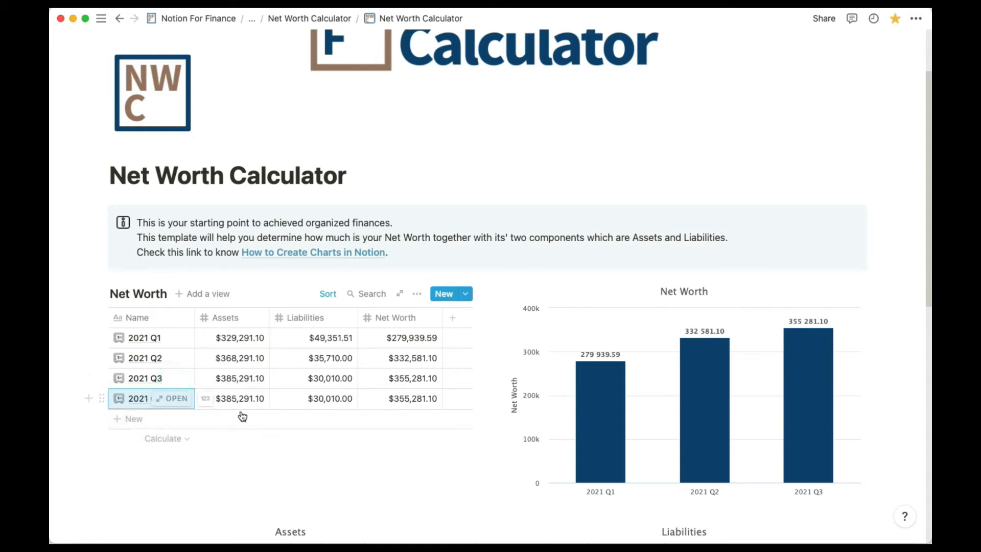
Open the 2021 Q4 entry as a full page and expand its Asset Tables section
click(177, 399)
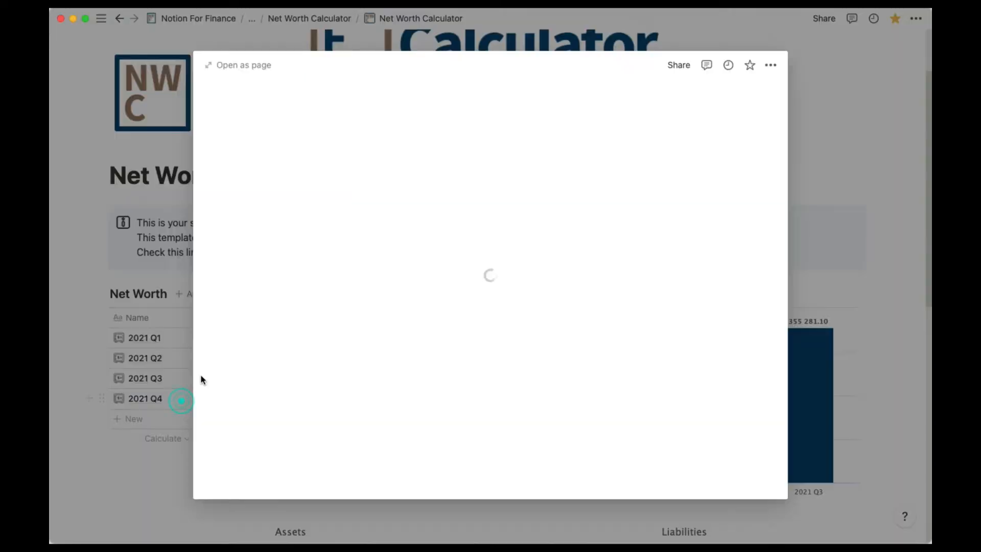
click(226, 65)
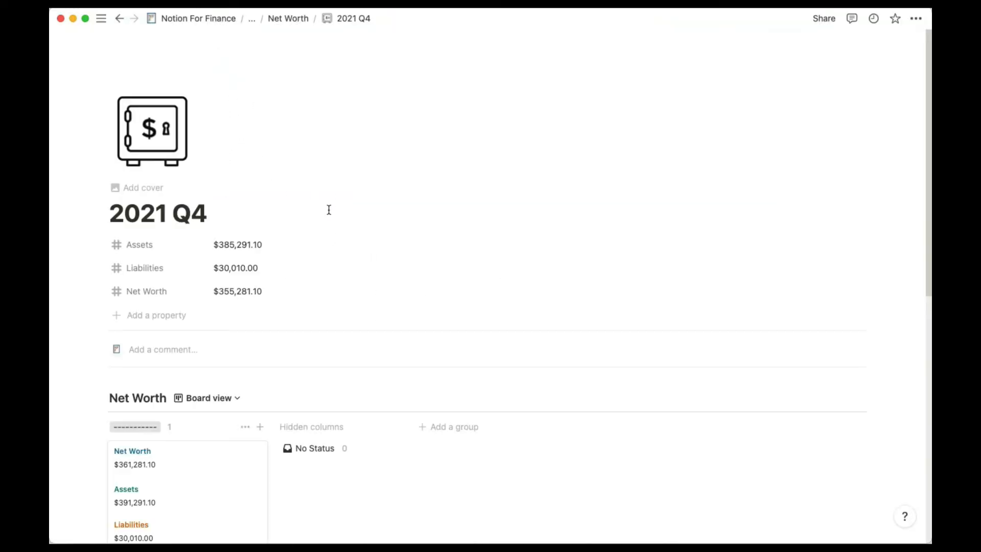
scroll(389, 452, down, 8)
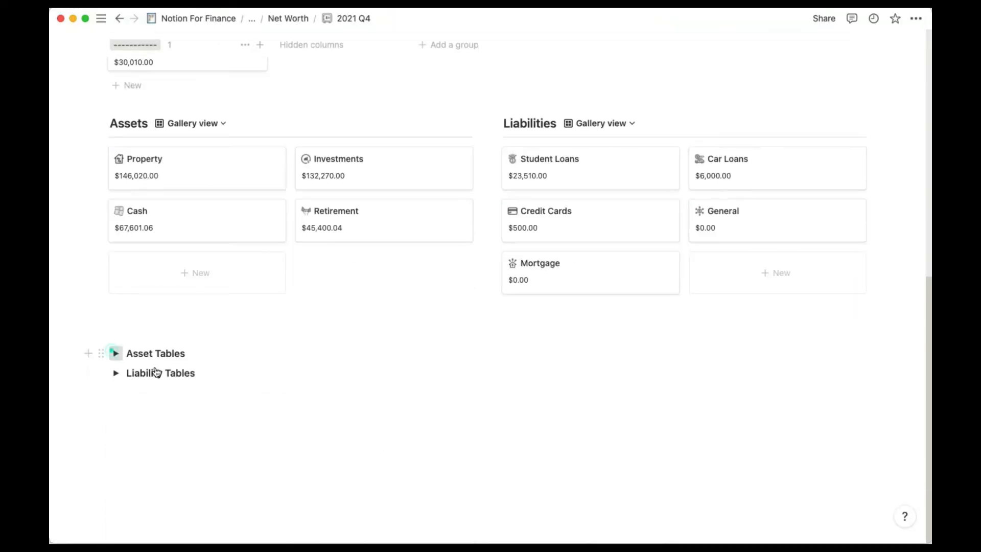
click(116, 353)
scroll(287, 424, down, 1)
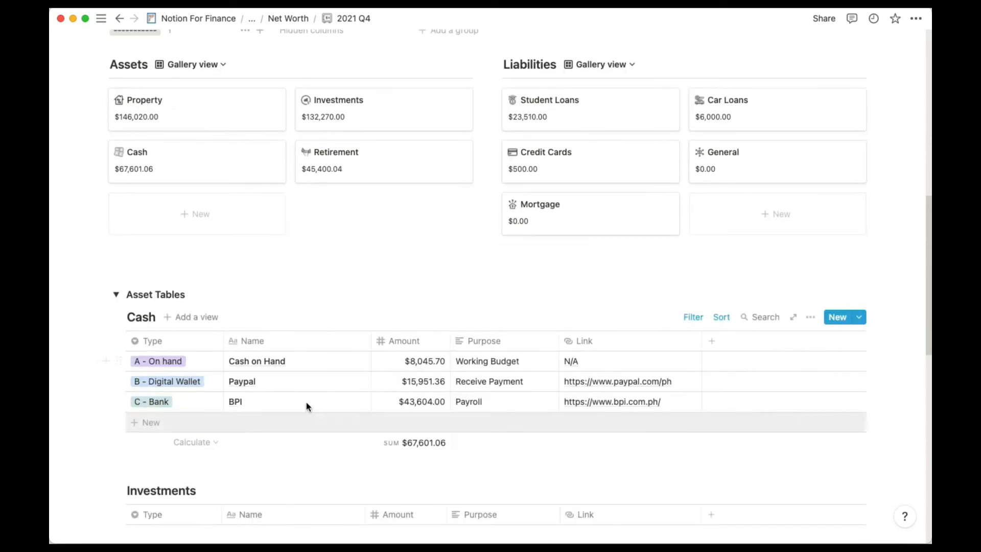
In the Cash table, set the Cash on Hand amount to $2,045.70 and the BPI amount to $44,604.00
click(415, 366)
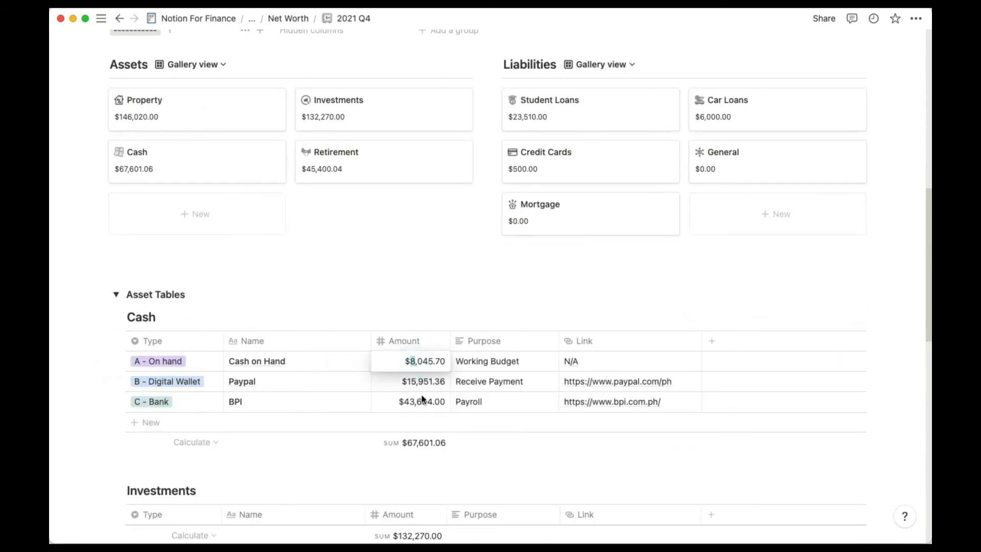
text(2)
key(Return)
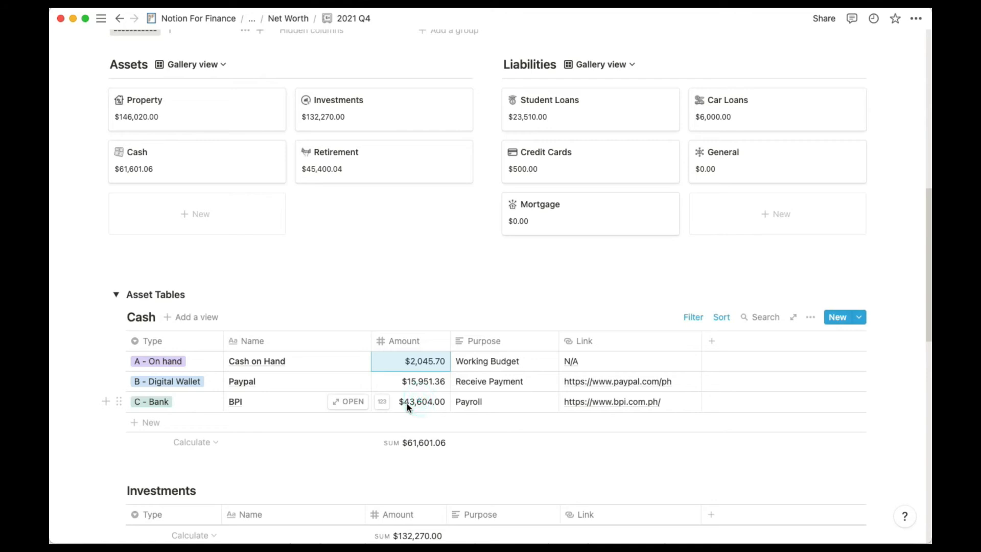
click(406, 403)
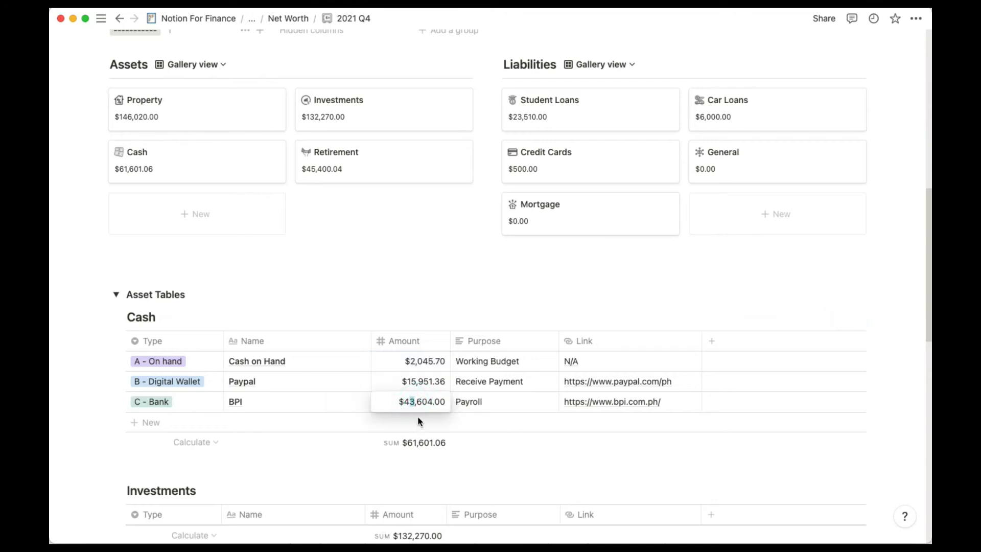
text(4)
key(Escape)
Set the Forex Trading Account amount in the Investments table to $70,241.00
scroll(394, 403, down, 5)
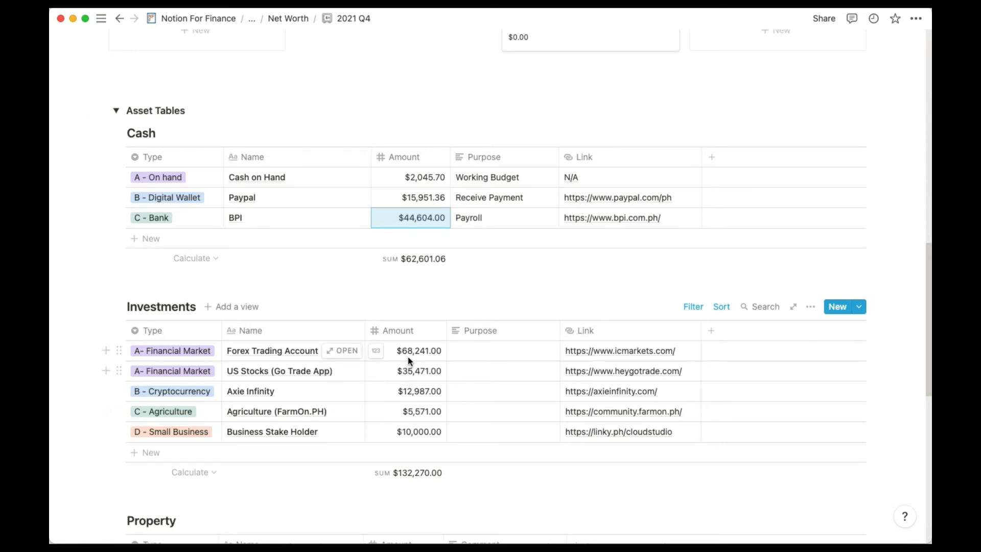
click(408, 353)
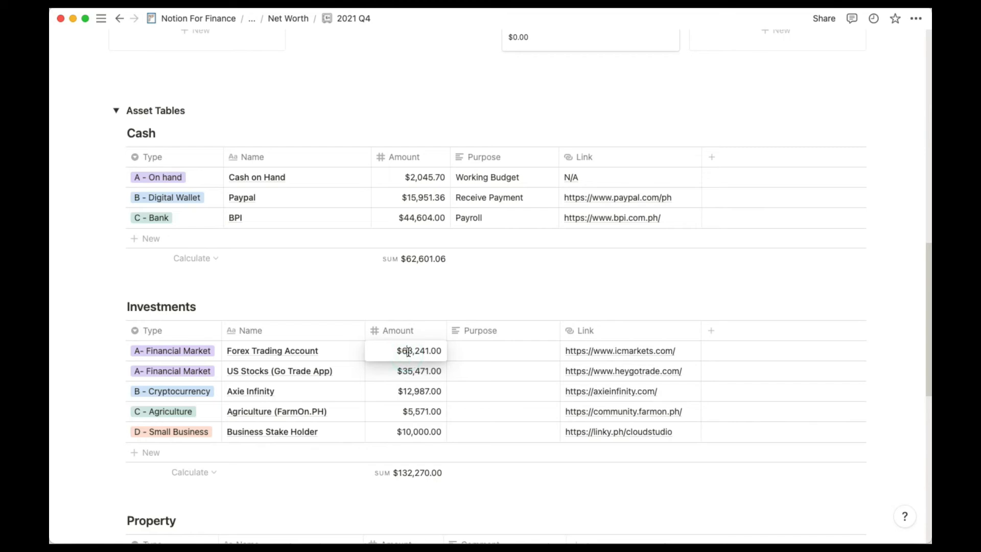
drag(410, 349, 402, 350)
text(70)
click(333, 368)
Compare the Cash and Investments table sums with the asset cards and the Net Worth summary of 2021 Q4
scroll(276, 365, up, 7)
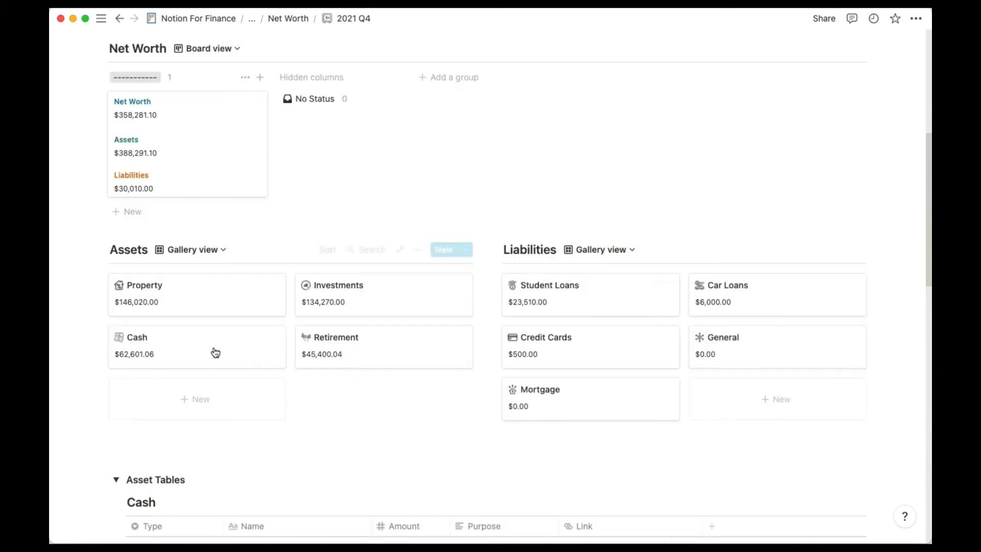
scroll(348, 409, down, 5)
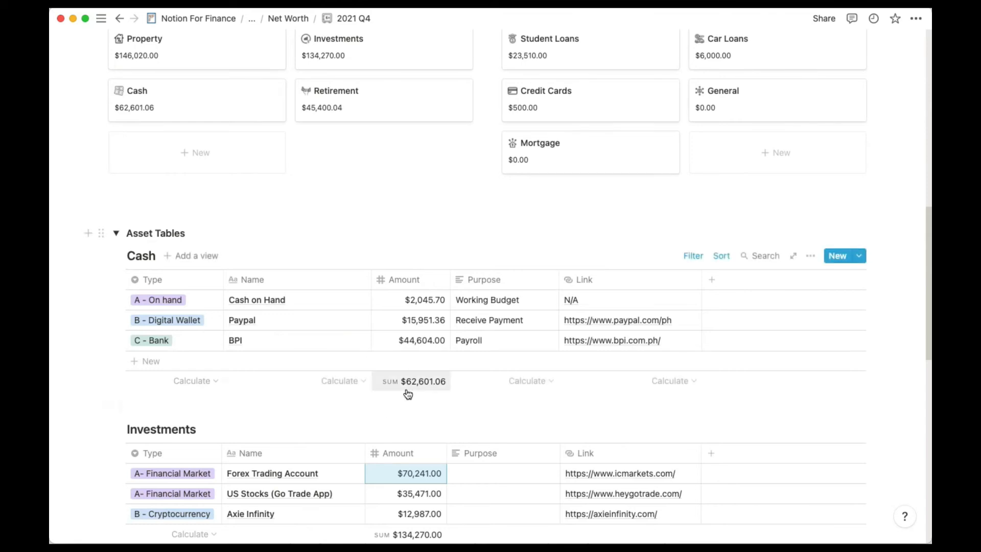
scroll(409, 387, down, 3)
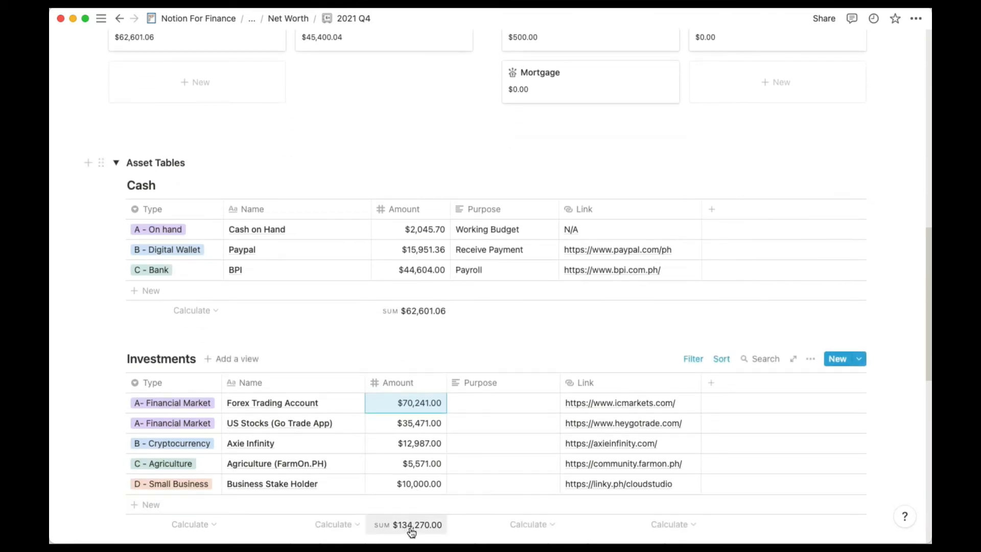
scroll(412, 528, up, 5)
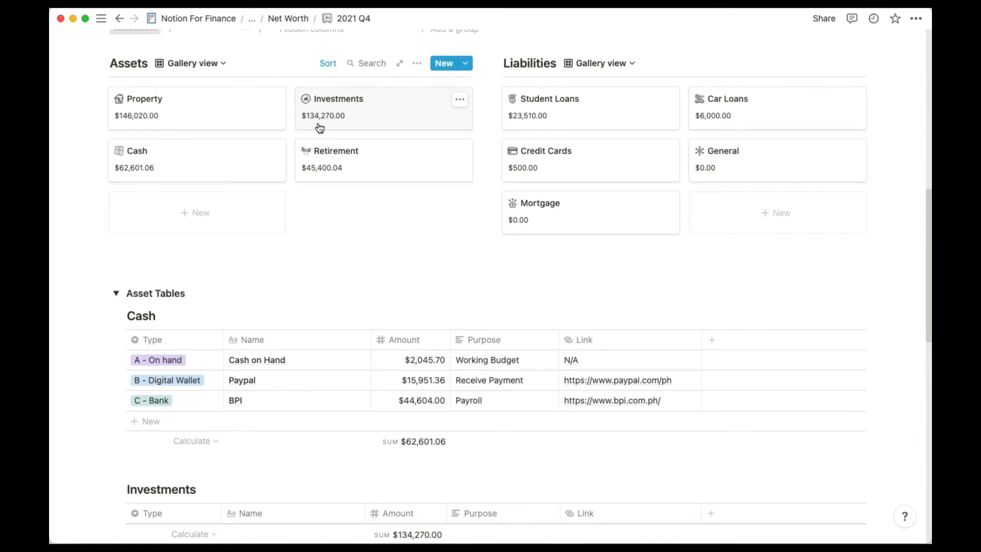
scroll(381, 286, up, 8)
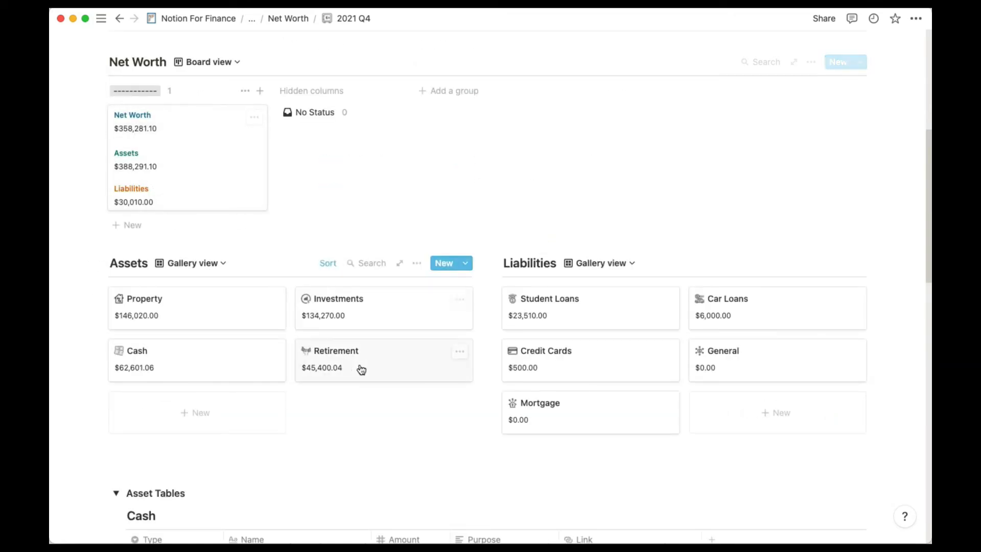
Expand the Liability Tables section and set the Ford Everest amount in the Car Loans table to $3,000.00
scroll(360, 368, down, 11)
scroll(320, 352, down, 20)
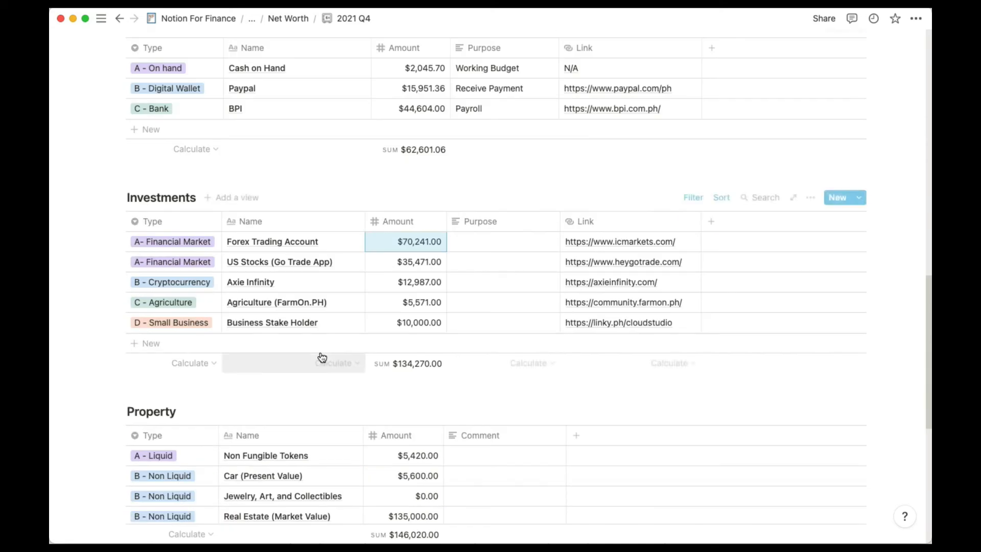
click(115, 374)
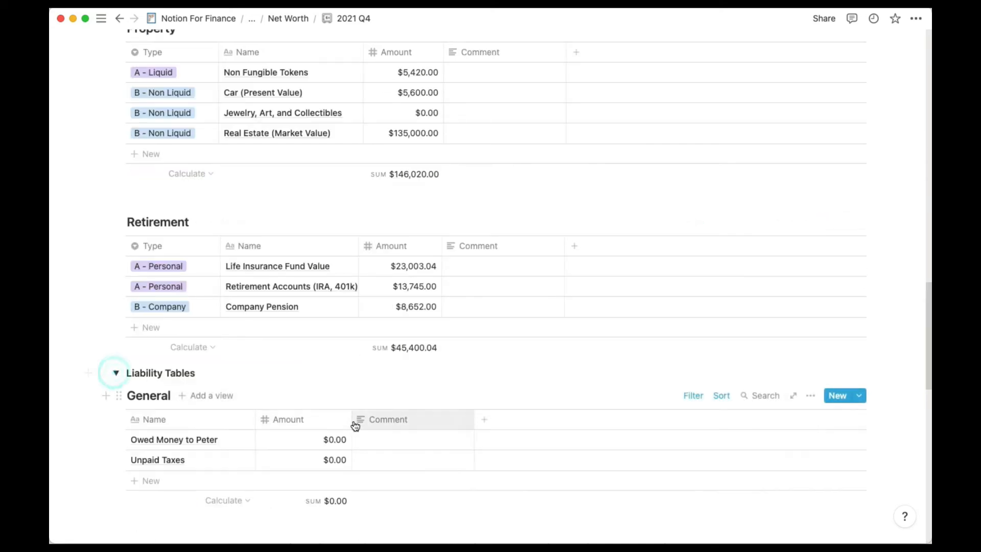
scroll(351, 422, down, 6)
scroll(320, 431, down, 10)
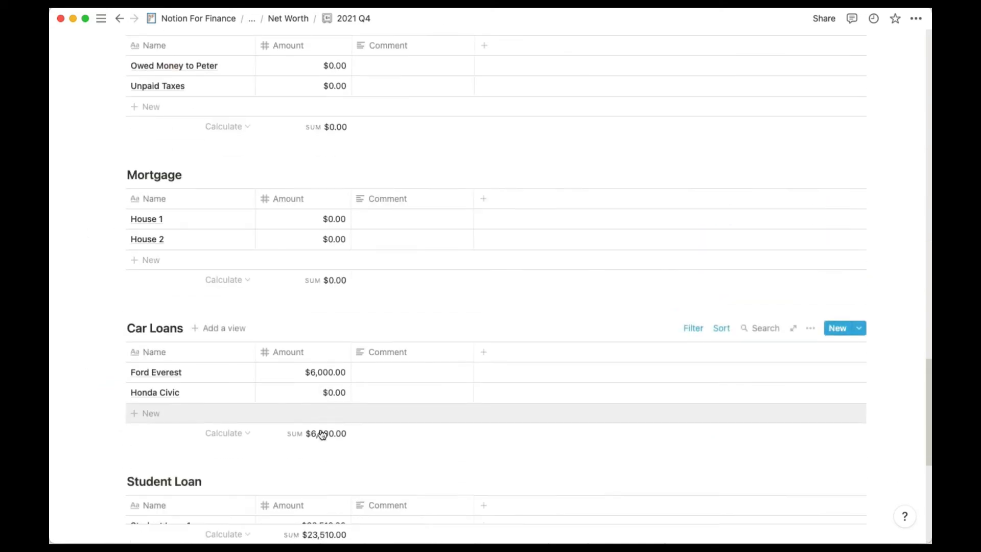
click(309, 307)
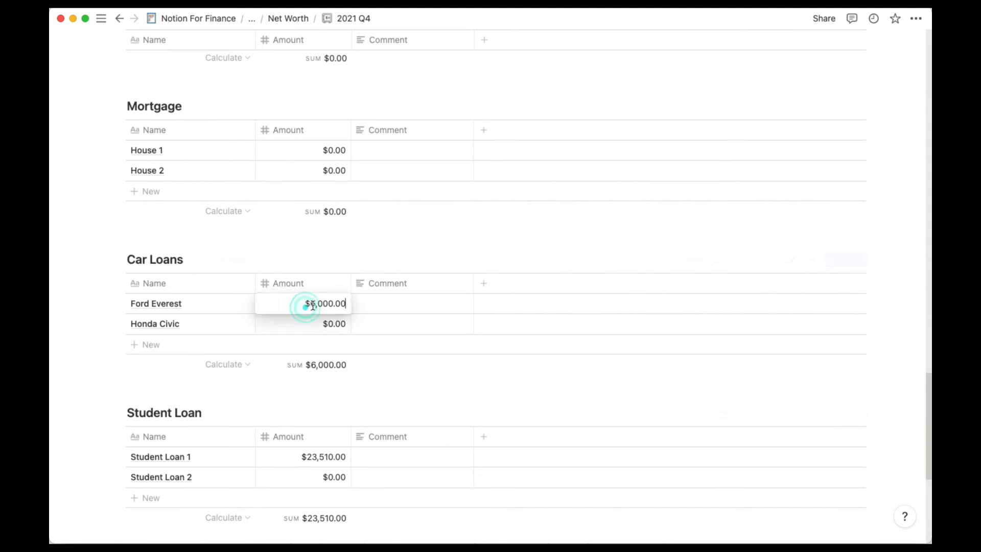
click(314, 306)
click(320, 311)
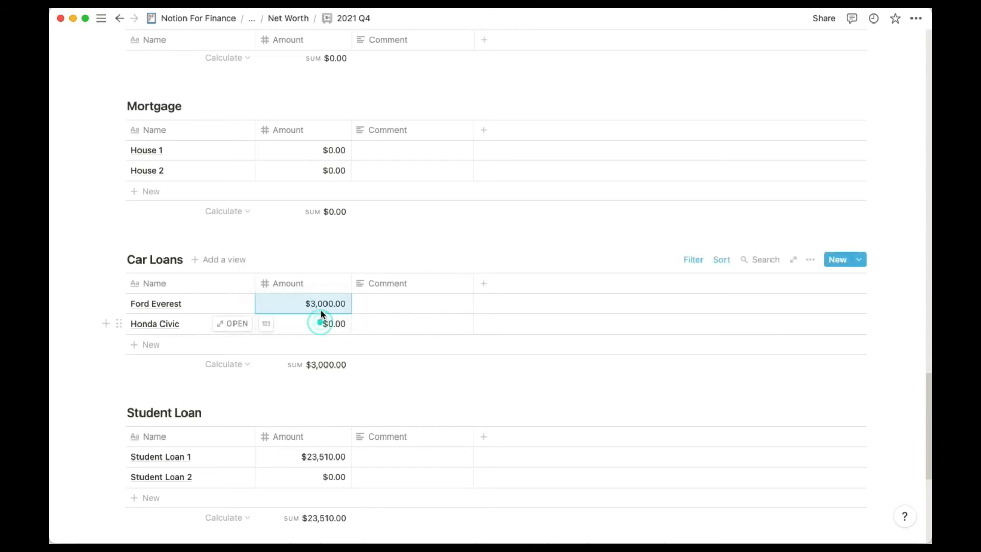
Set the Student Loan 1 amount in the Student Loan table to $22,510.00
click(316, 459)
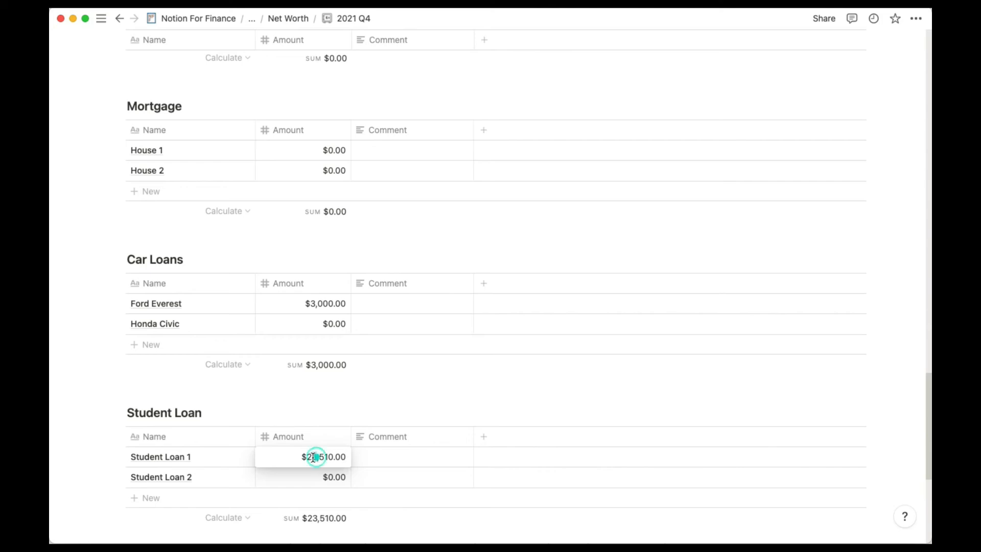
key(BackSpace)
text(2)
click(333, 481)
Switch the Net Worth board of 2021 Q4 to Table view and copy its Assets, Liabilities and Net Worth values
scroll(367, 480, up, 20)
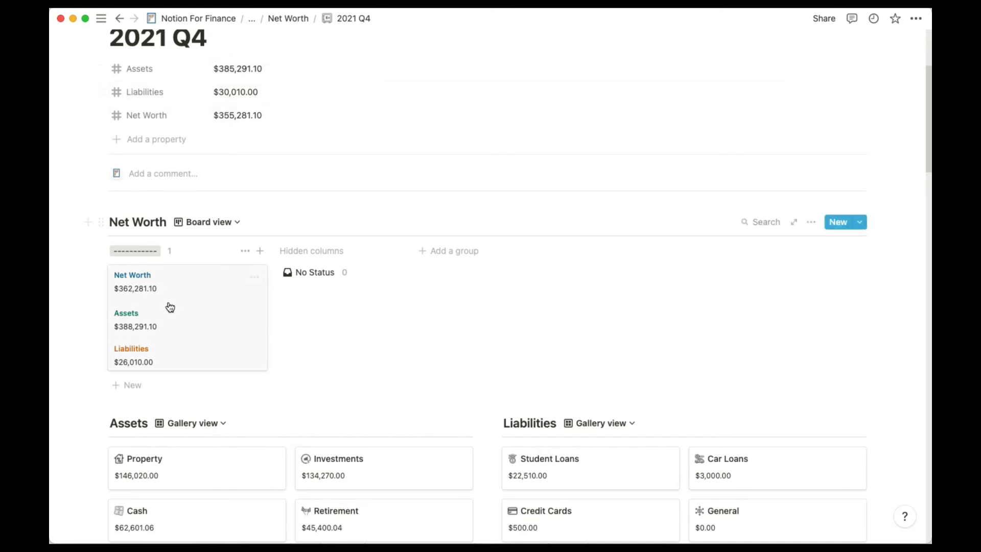
click(204, 225)
click(191, 285)
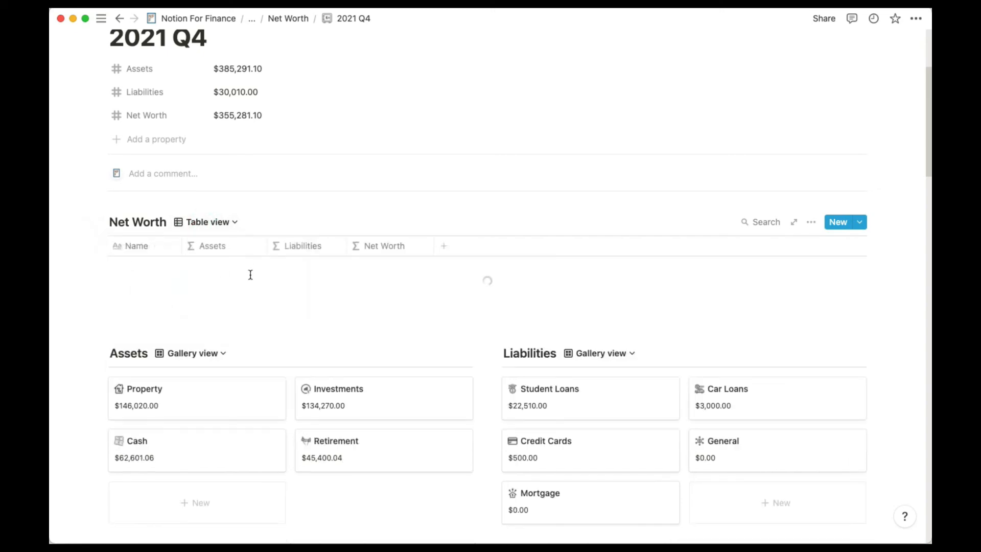
scroll(250, 273, up, 3)
drag(237, 356, 392, 357)
key(super+c)
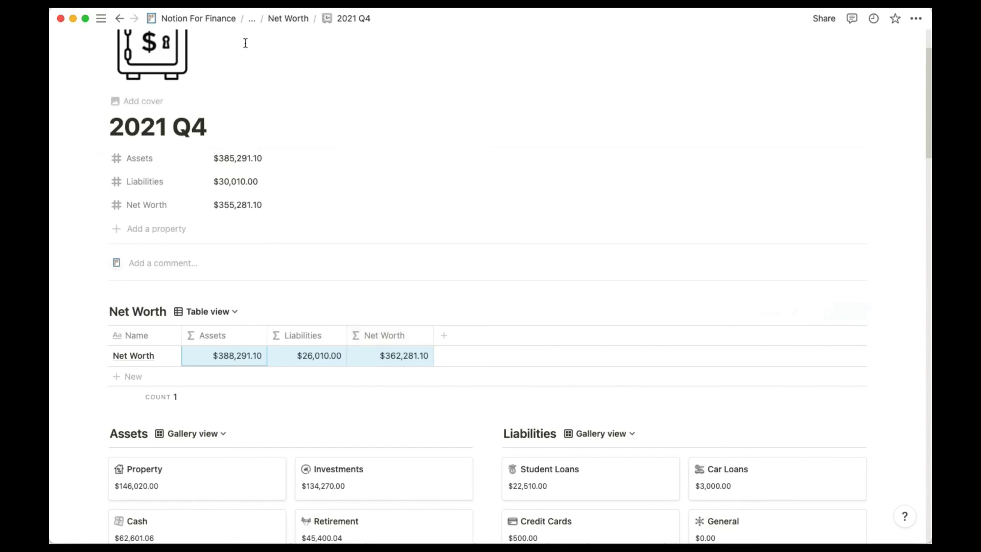
Return to the Net Worth Calculator page and paste $388,291.10, $26,010.00 and $362,281.10 into the 2021 Q4 row's Assets, Liabilities and Net Worth
click(250, 19)
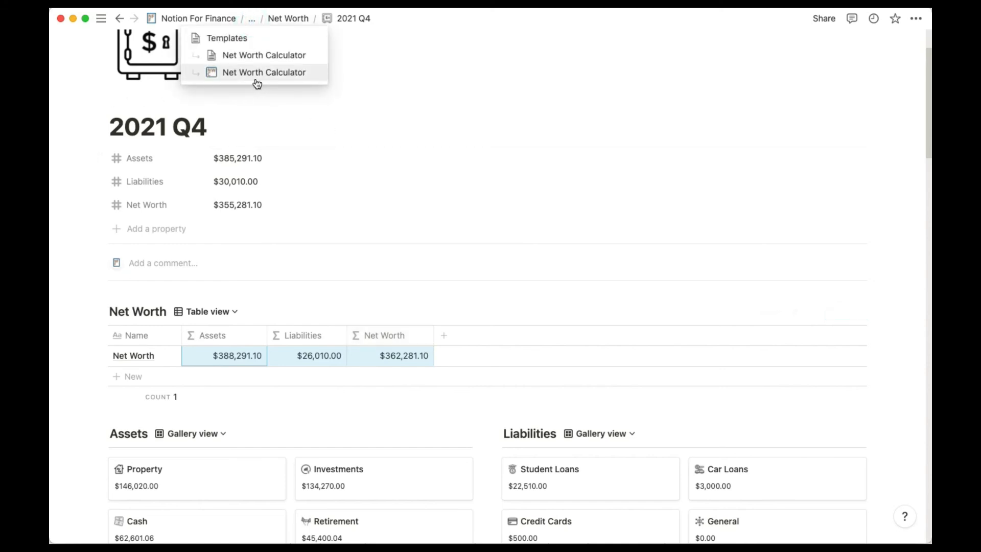
click(256, 72)
scroll(335, 303, down, 2)
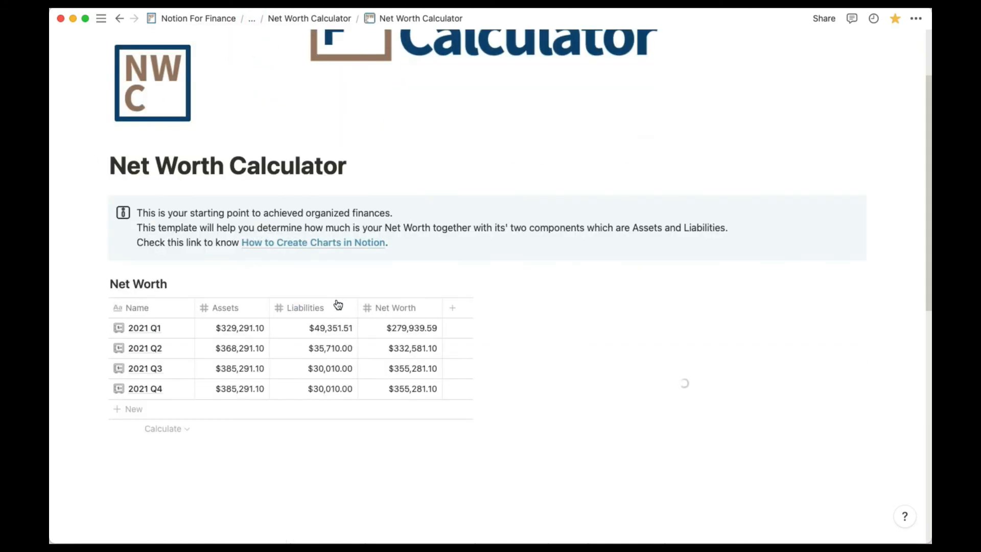
click(214, 389)
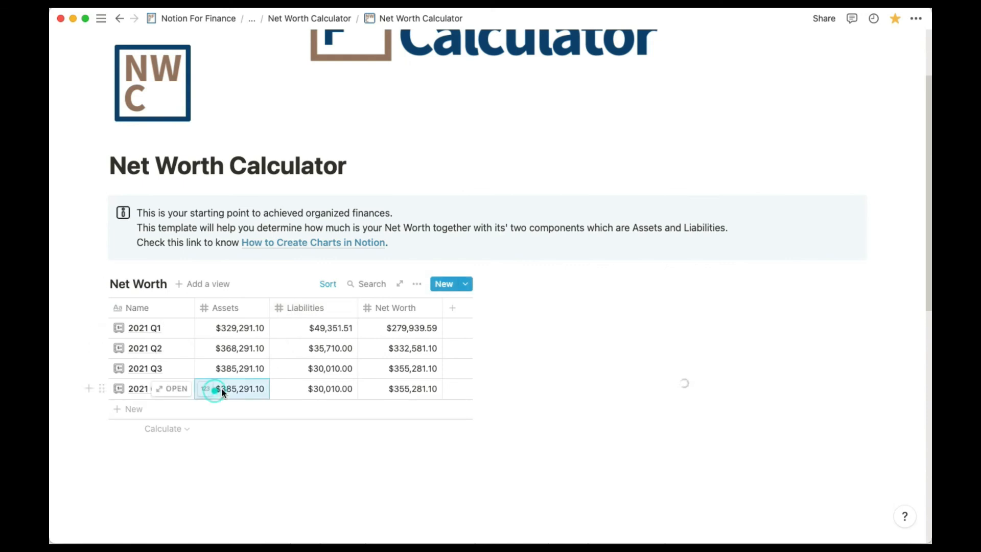
drag(222, 389, 395, 418)
key(super+v)
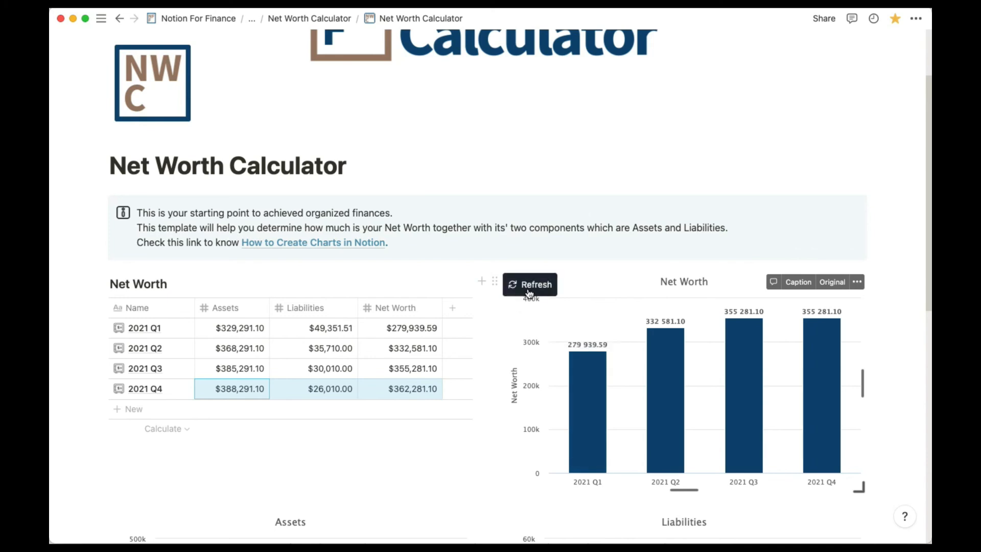
Refresh the data of the Net Worth, Assets and Liabilities charts
click(529, 294)
scroll(527, 332, down, 2)
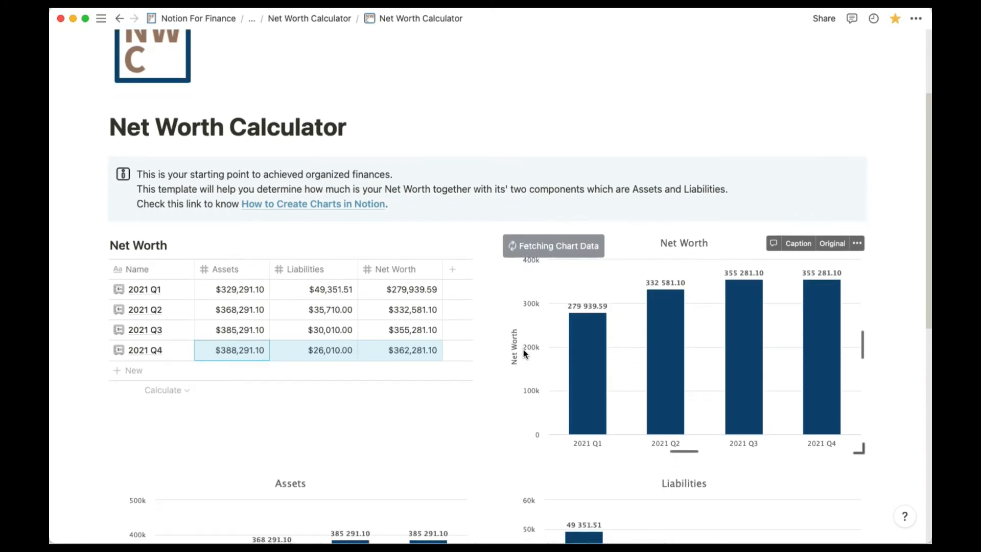
scroll(523, 352, down, 1)
click(135, 466)
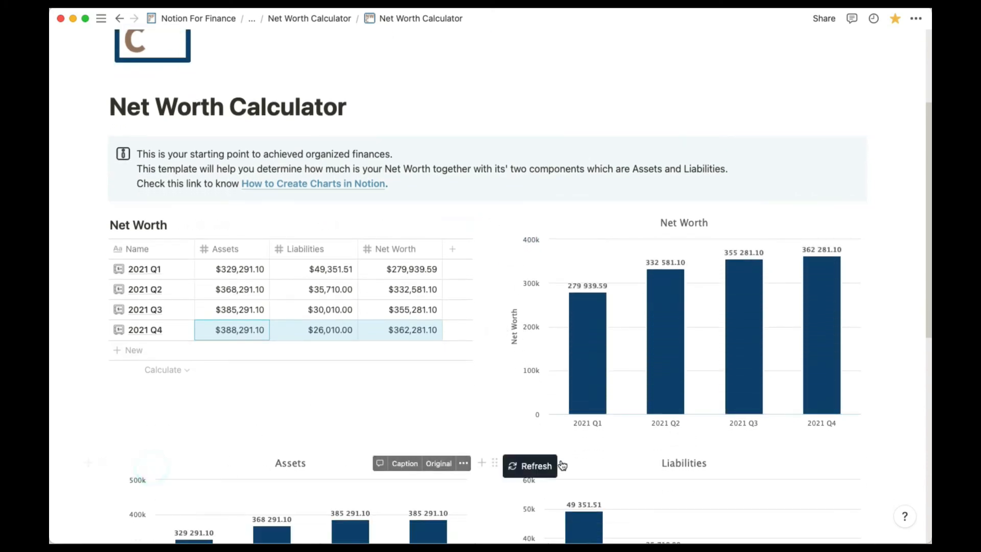
click(534, 466)
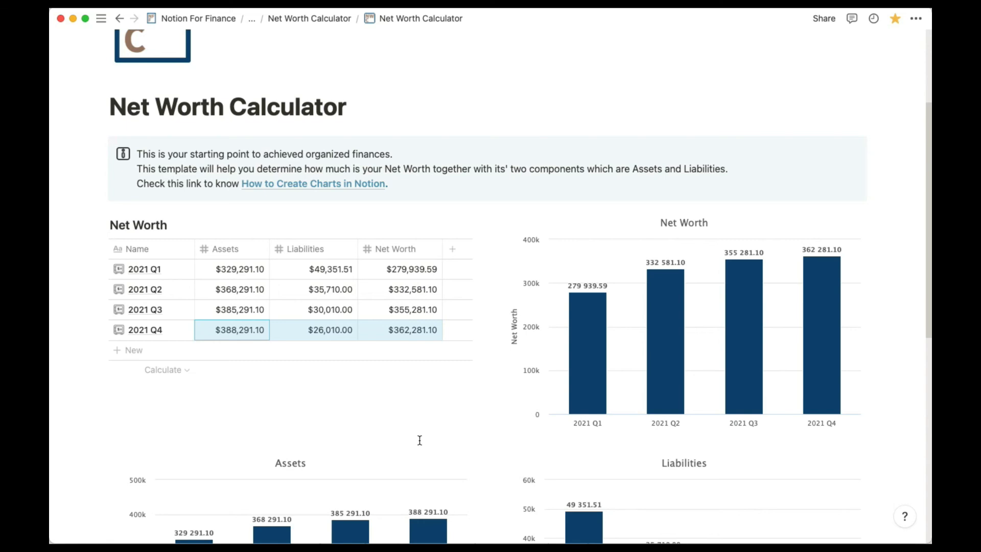
Compare the 2021 Q4 bars with the earlier quarters in the Net Worth, Assets and Liabilities charts
scroll(418, 429, down, 4)
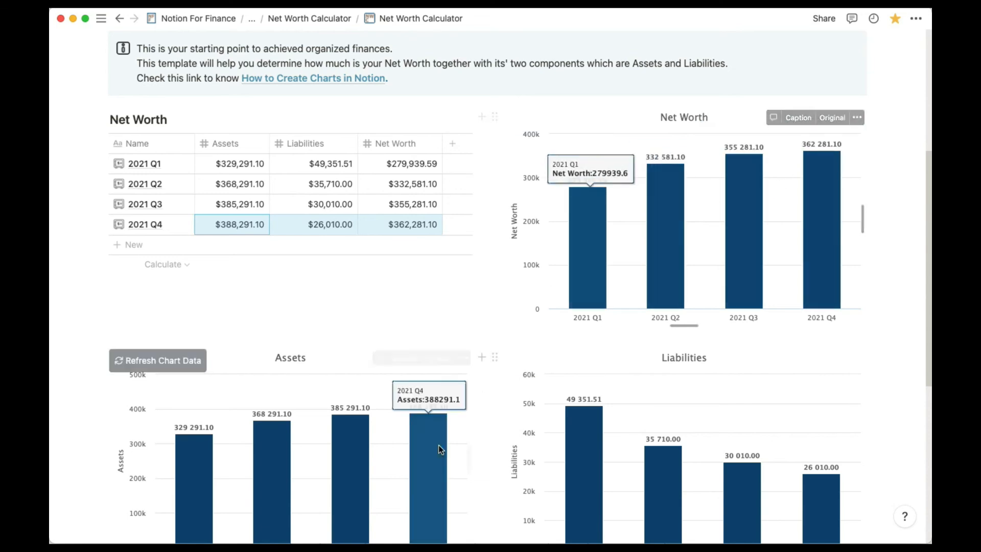
scroll(591, 412, down, 1)
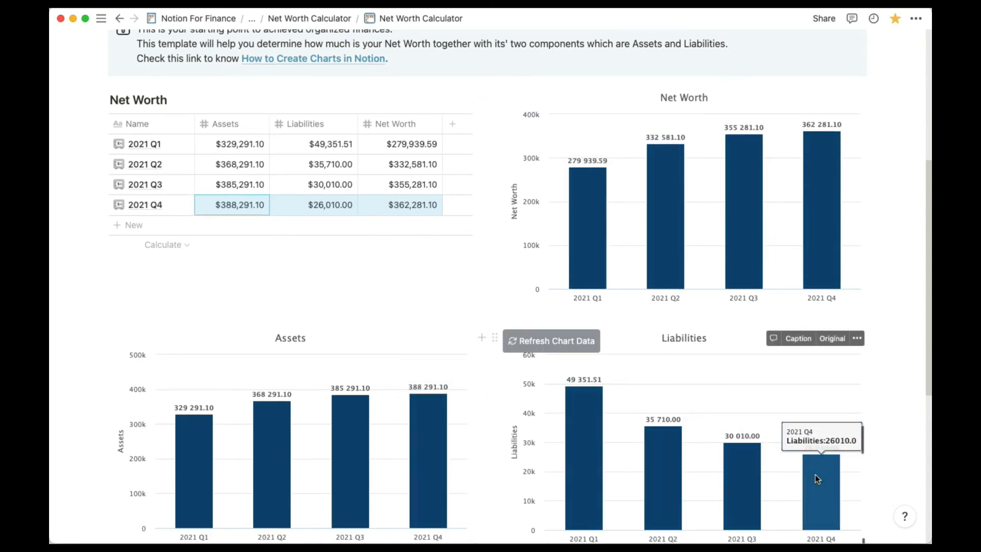
scroll(410, 424, up, 4)
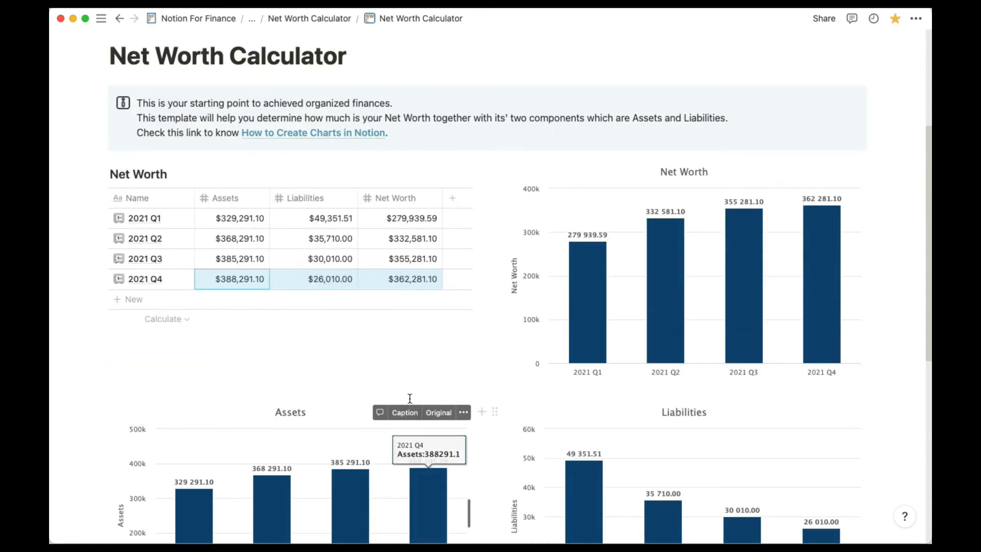
scroll(397, 366, up, 3)
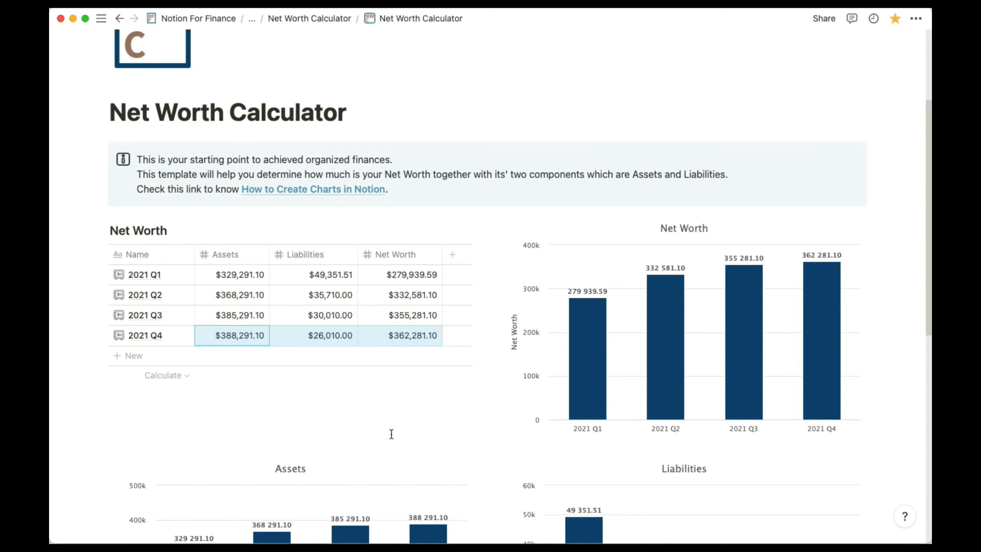
scroll(391, 434, up, 1)
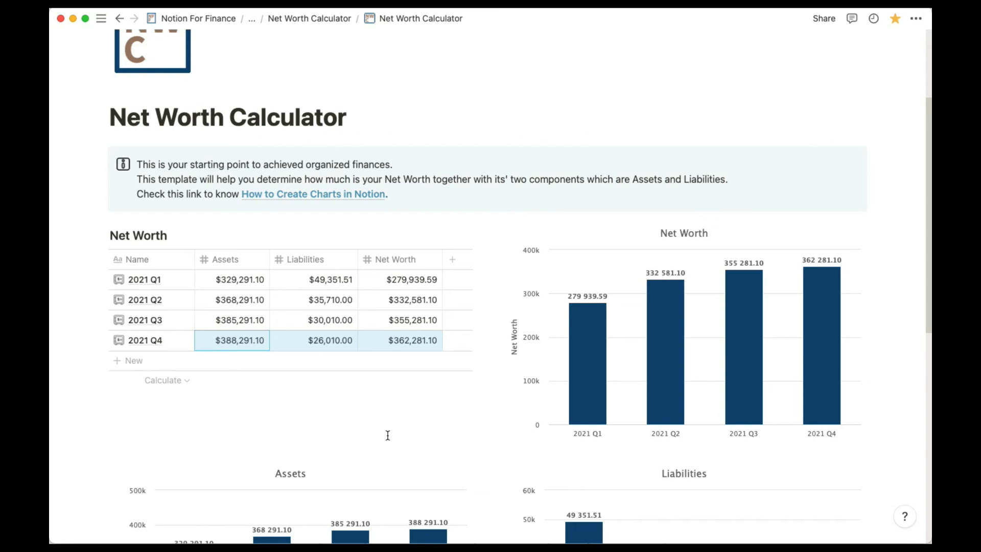
scroll(388, 435, up, 5)
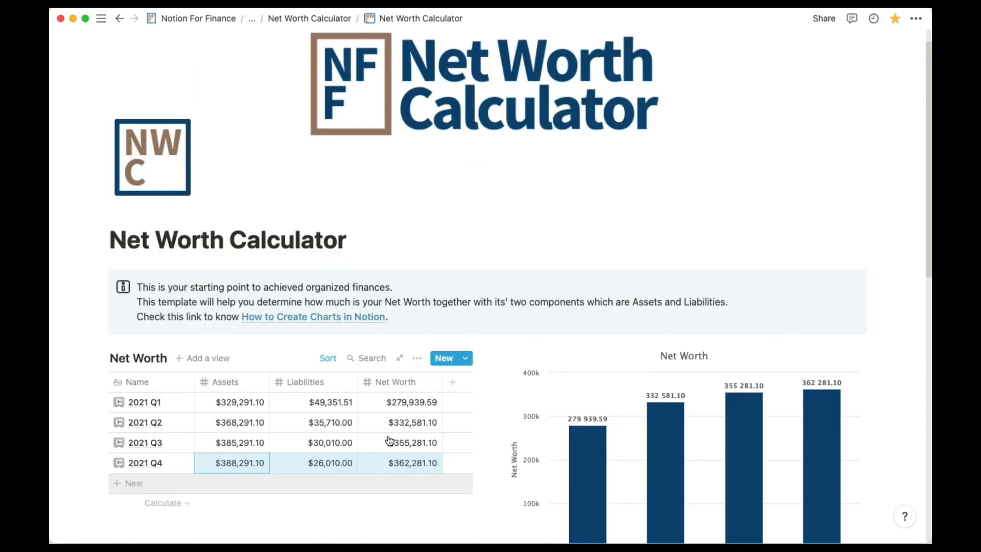